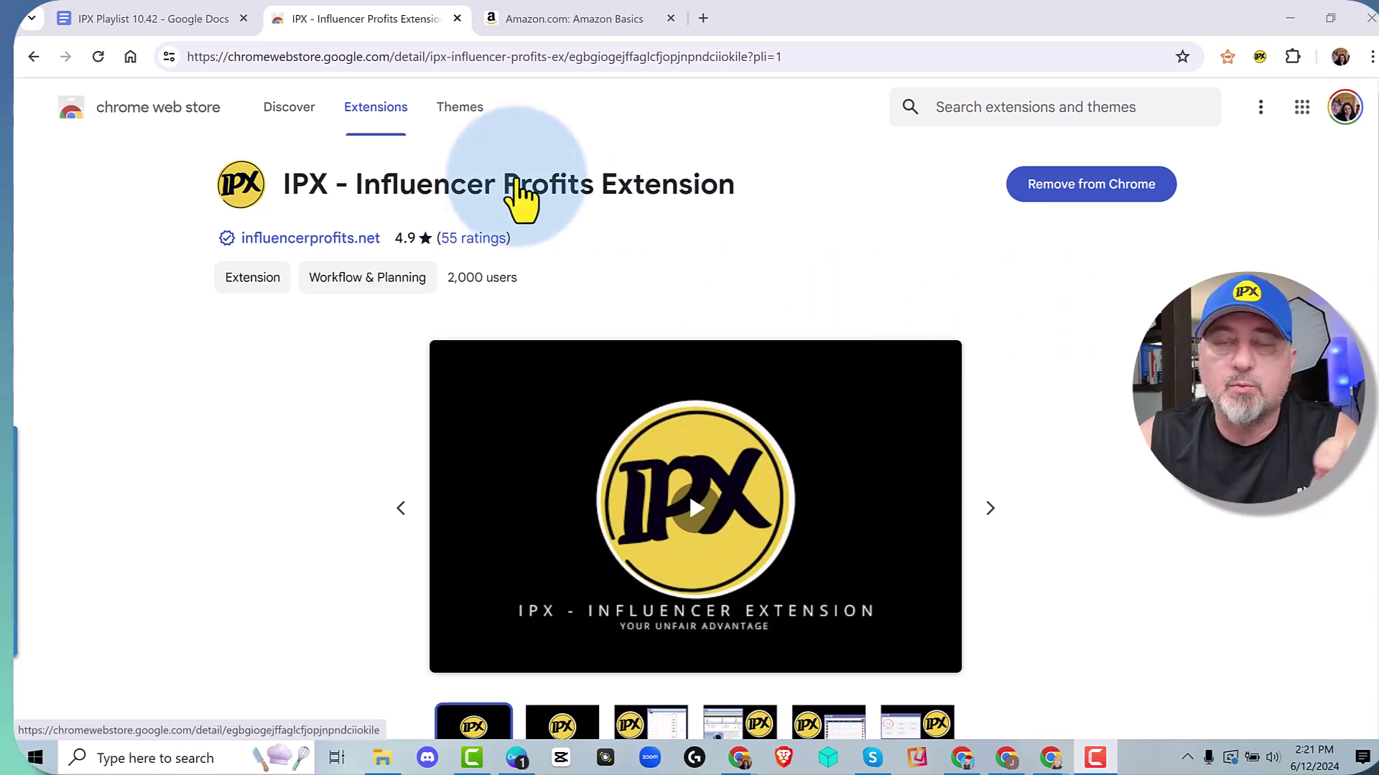
- Review the overview and version notes on the IPX - Influencer Profits Extension store page
scroll(702, 252, "down", 10)
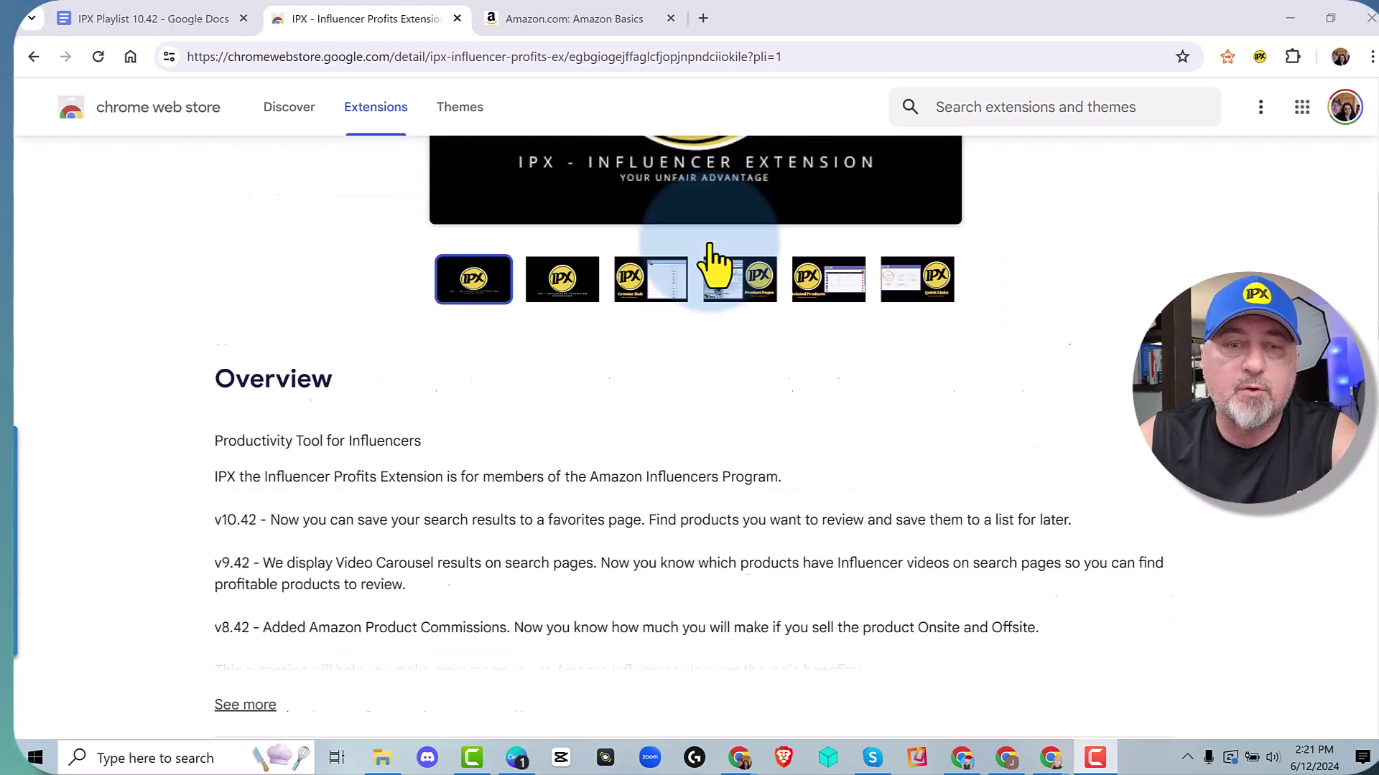
scroll(690, 363, "down", 3)
scroll(938, 400, "up", 12)
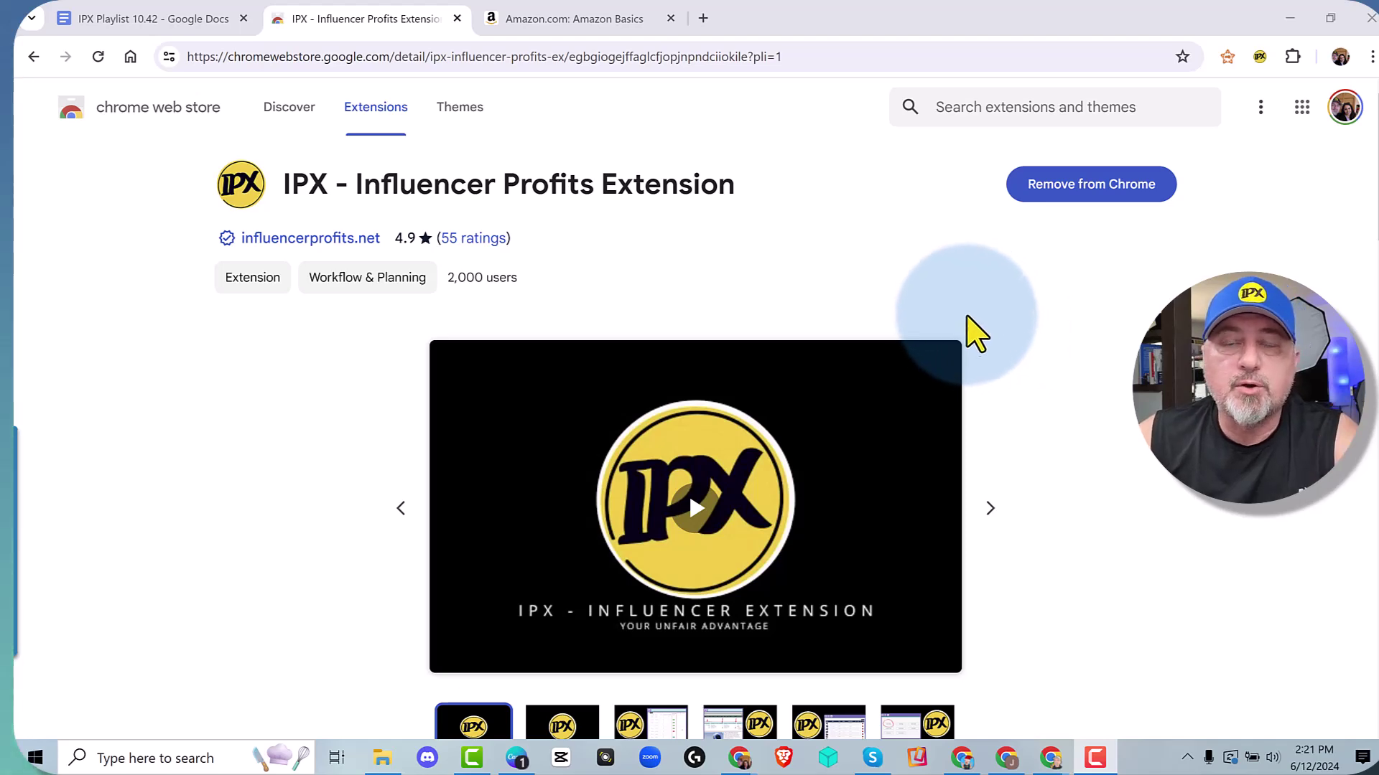
- Switch to the open Amazon page and search all departments for "monitors"
left_click(626, 23)
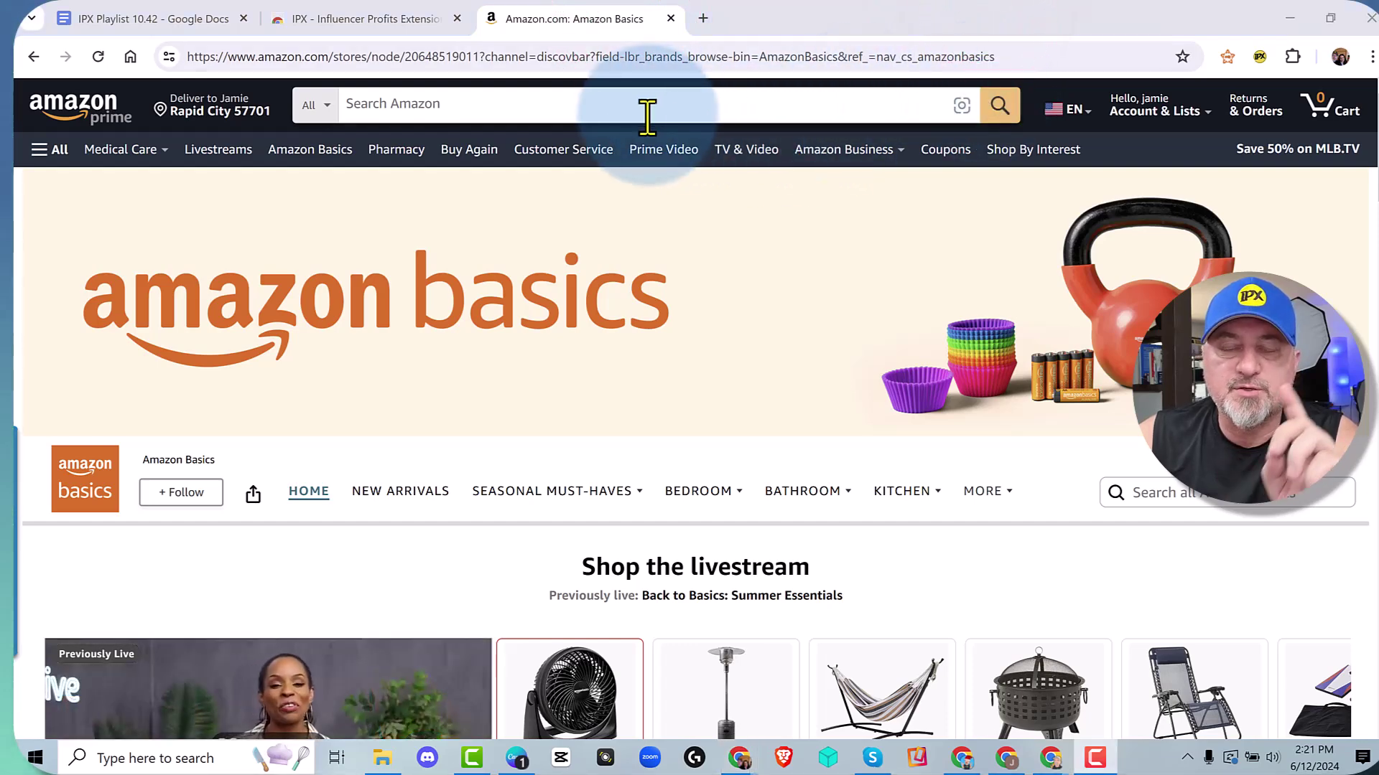
left_click(621, 104)
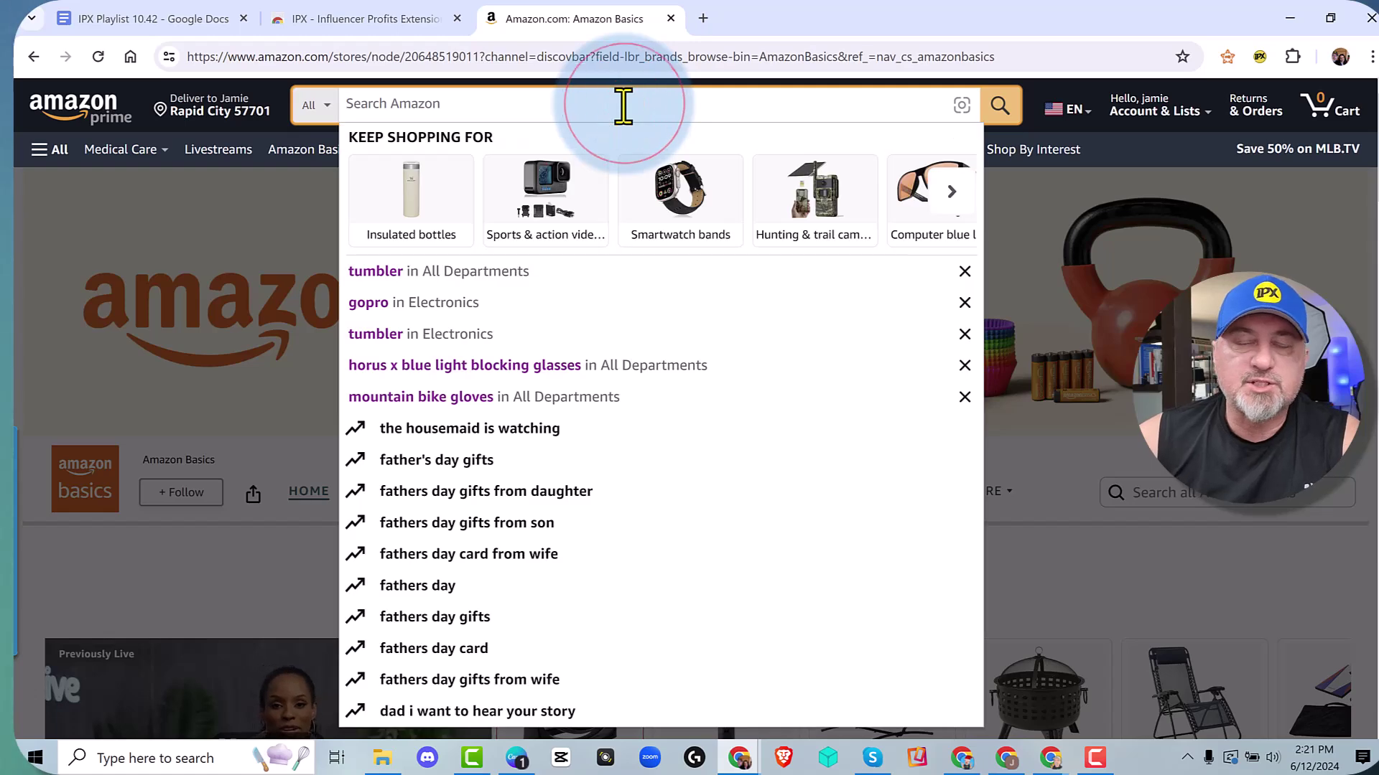
type("m")
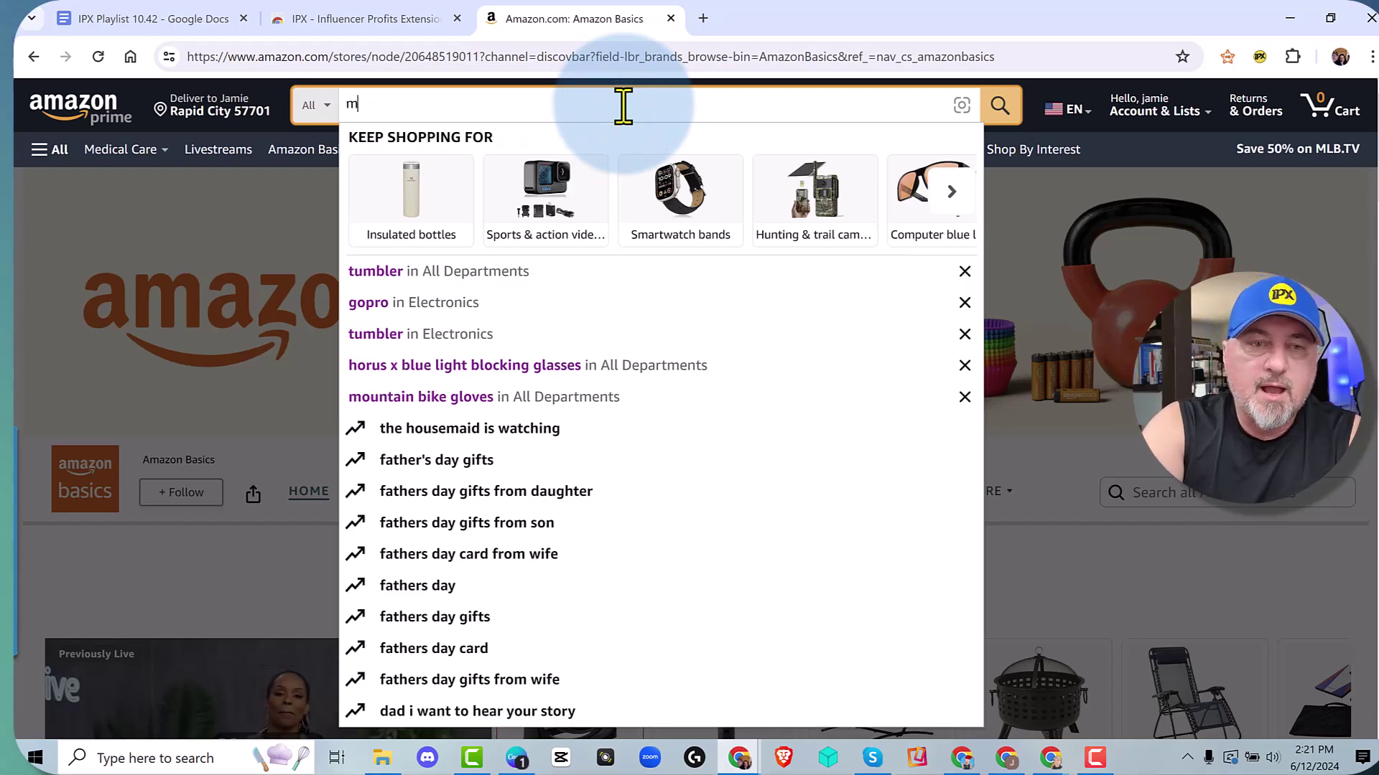
type("onitors")
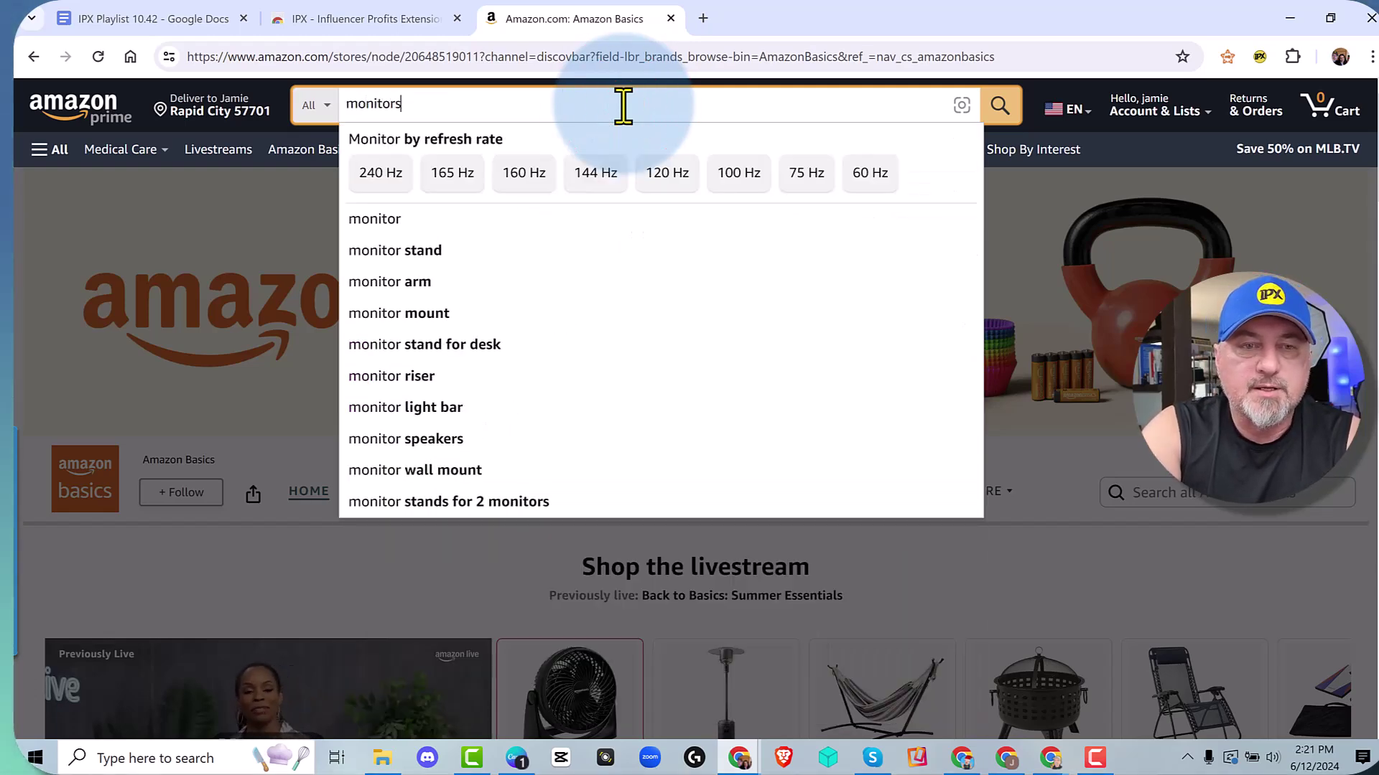
key("Return")
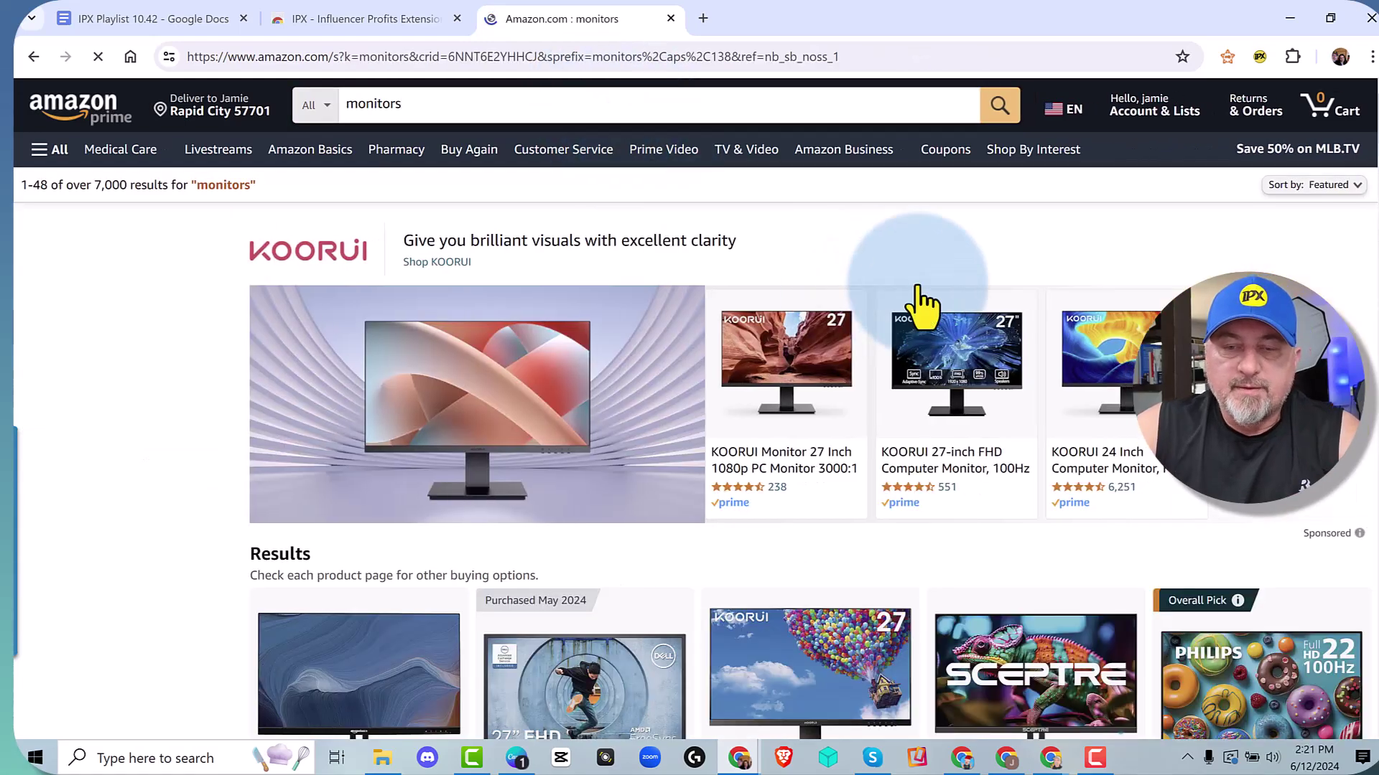
- Examine the IPX total and influencer video counts above the first row of monitor results
scroll(829, 294, "down", 1)
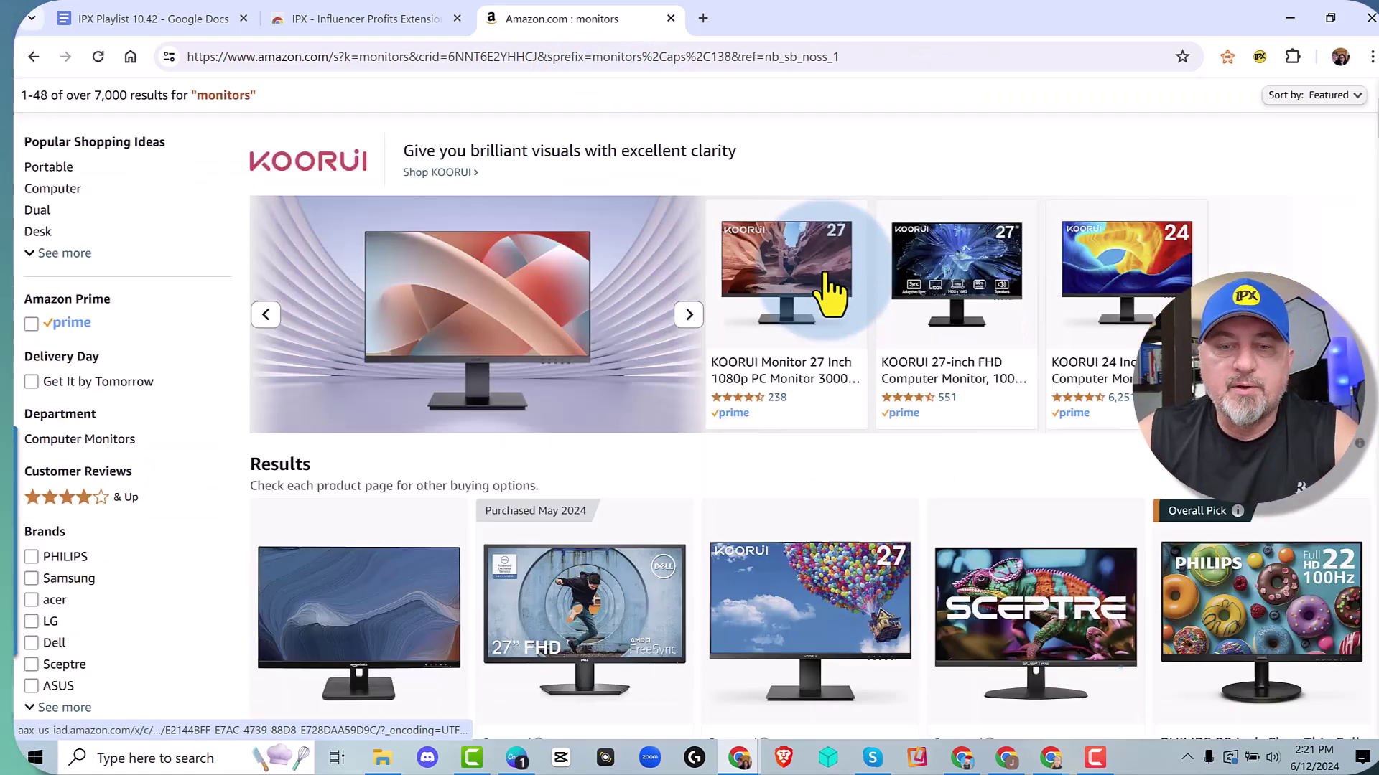
scroll(825, 276, "down", 3)
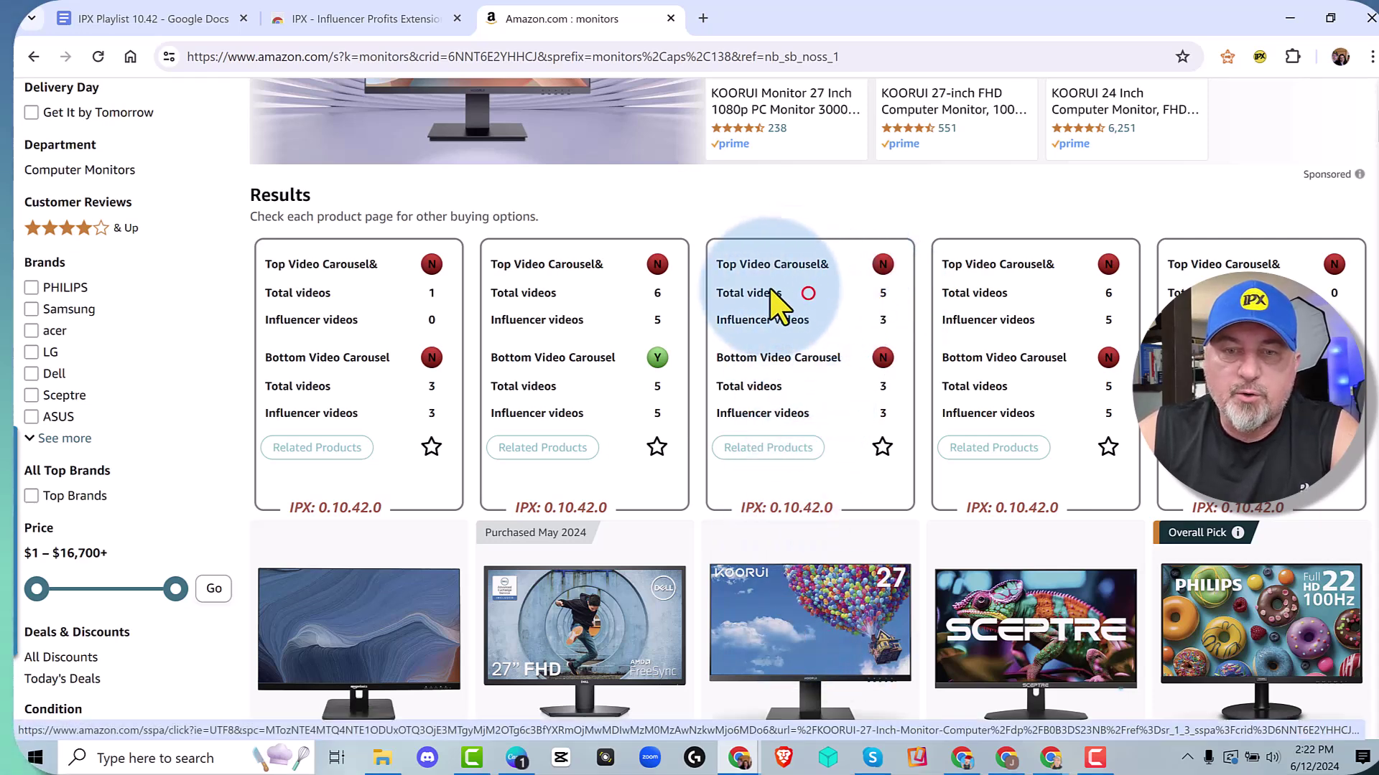
left_click_drag(826, 287, 720, 293)
left_click(790, 327)
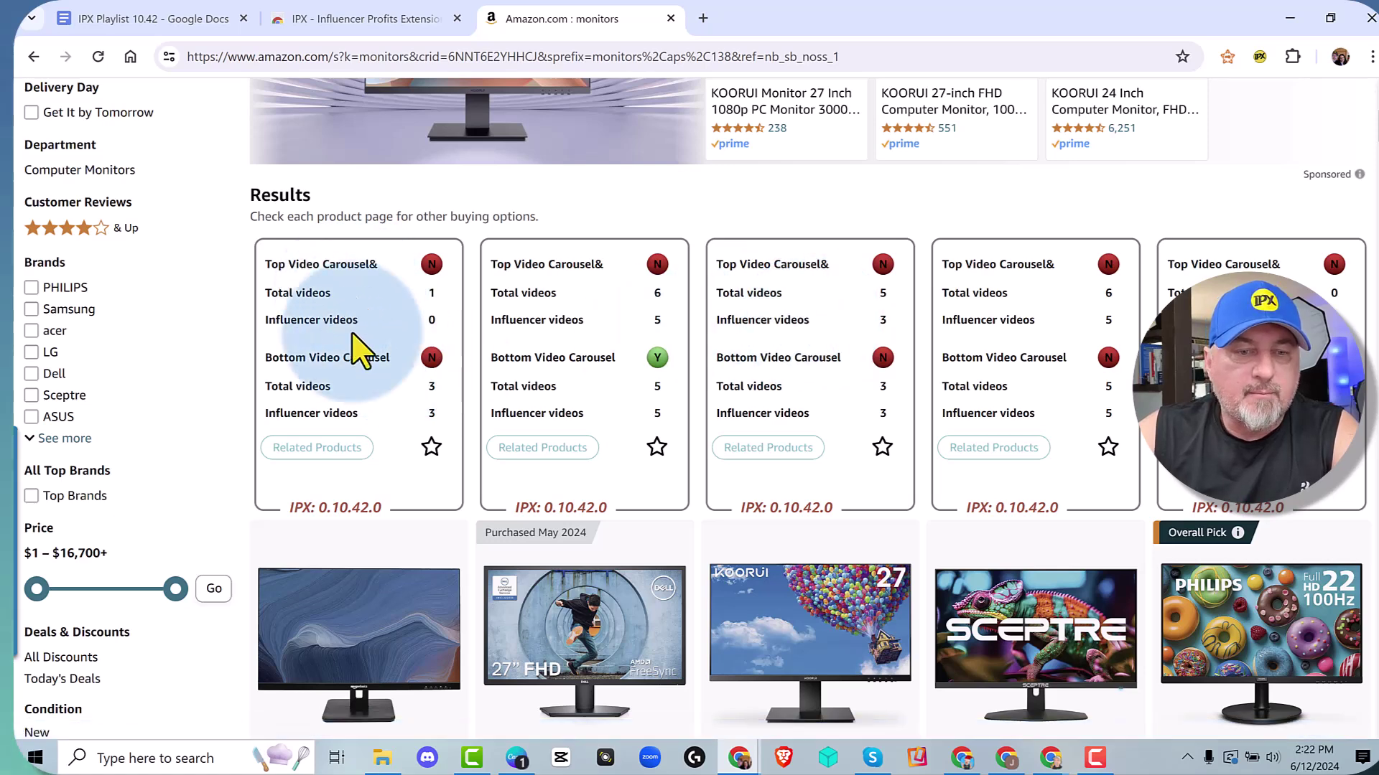
left_click_drag(269, 292, 431, 307)
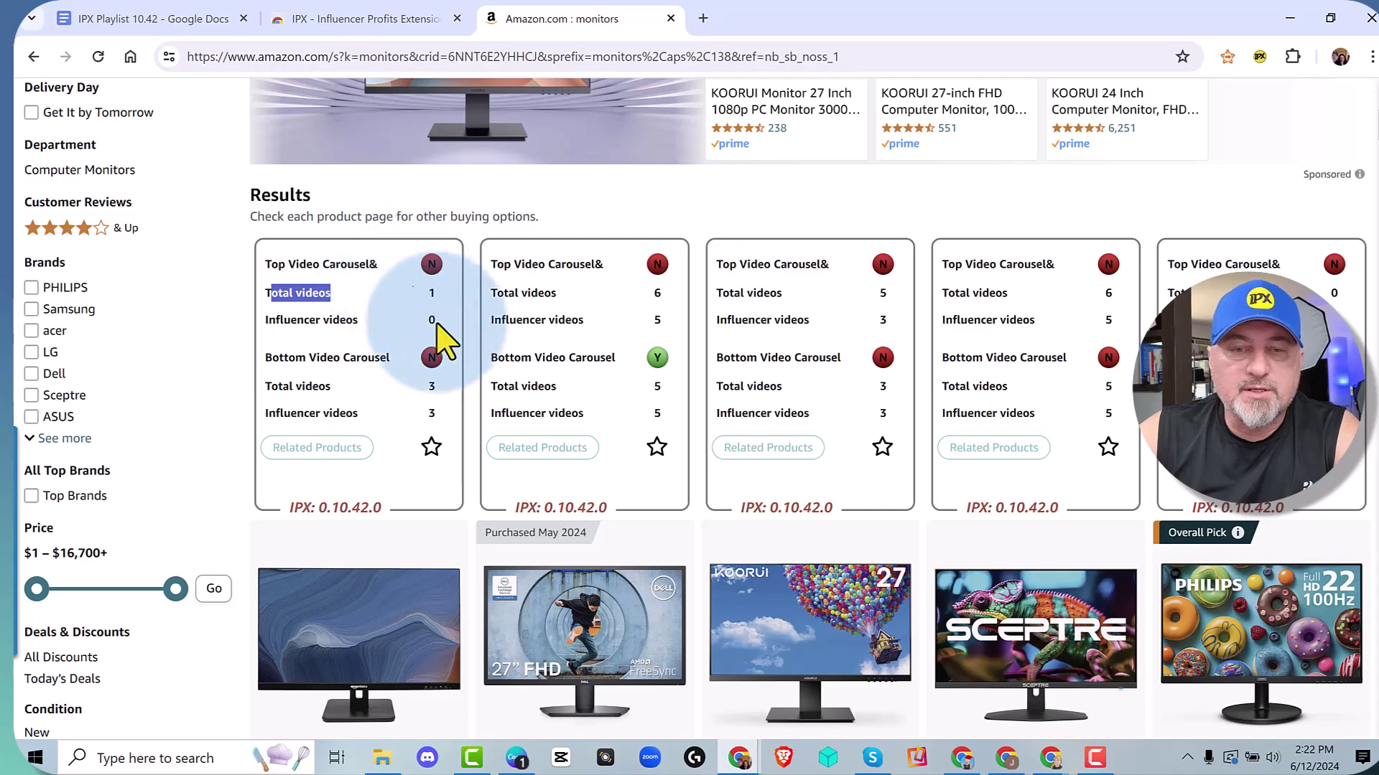
- Look through further monitor results and check the top carousel video counts of the Stand Steady 6 Monitor Mount
scroll(460, 332, "down", 10)
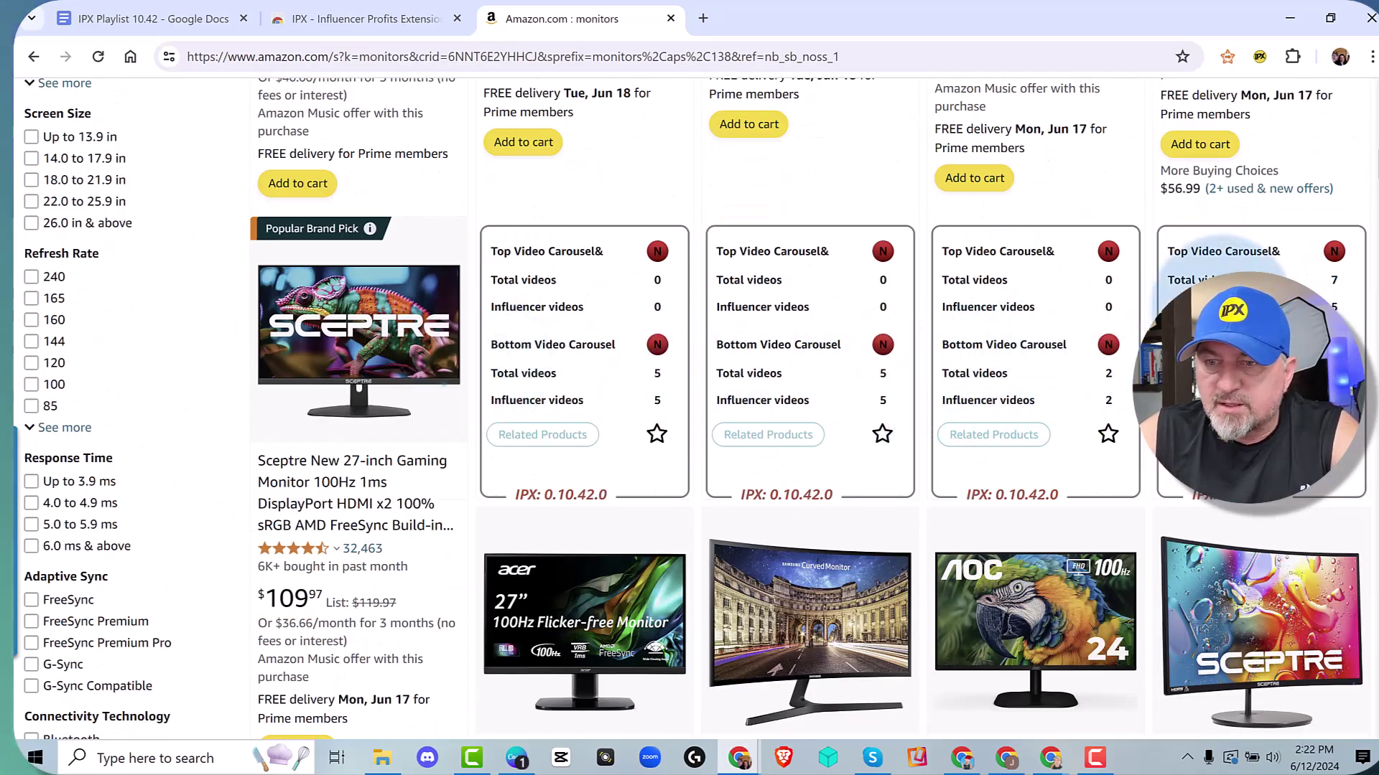
scroll(845, 334, "down", 1)
scroll(846, 334, "down", 6)
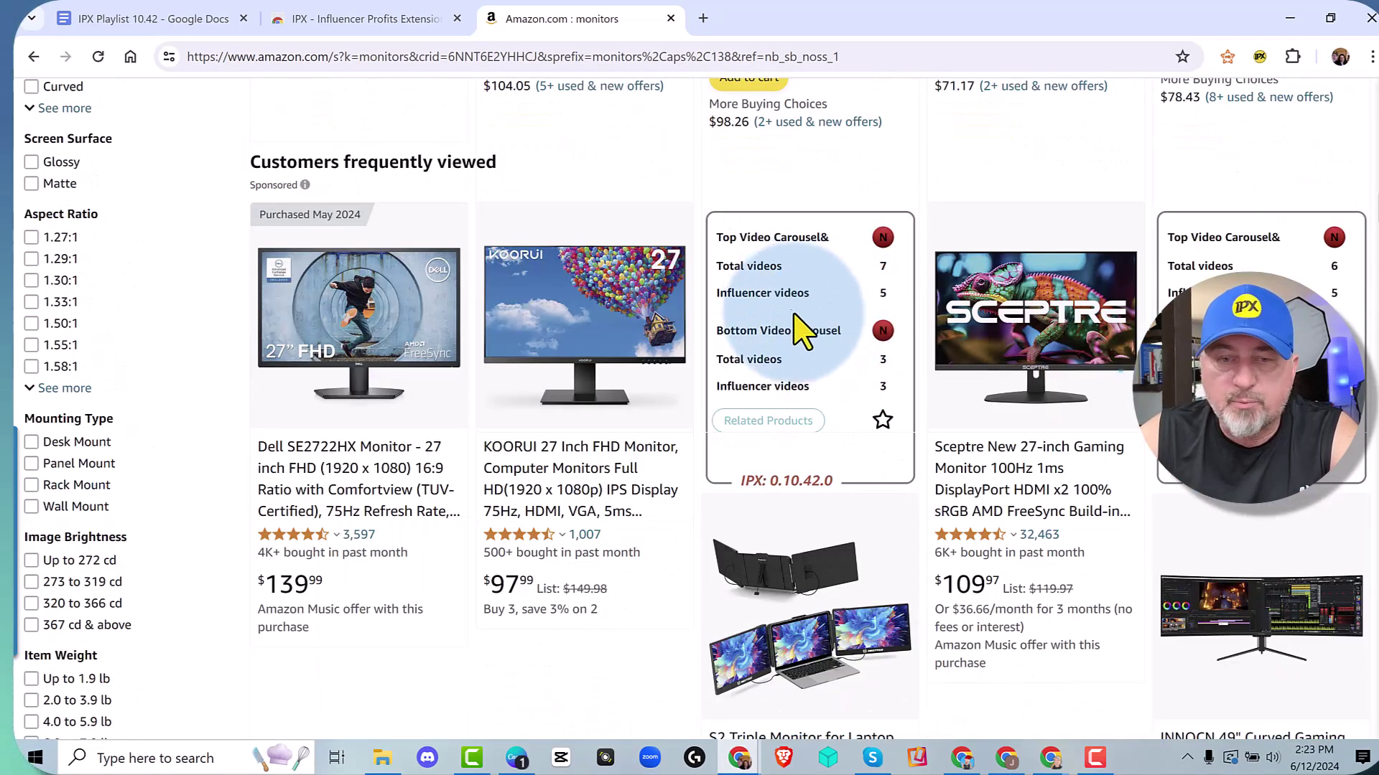
scroll(790, 313, "down", 8)
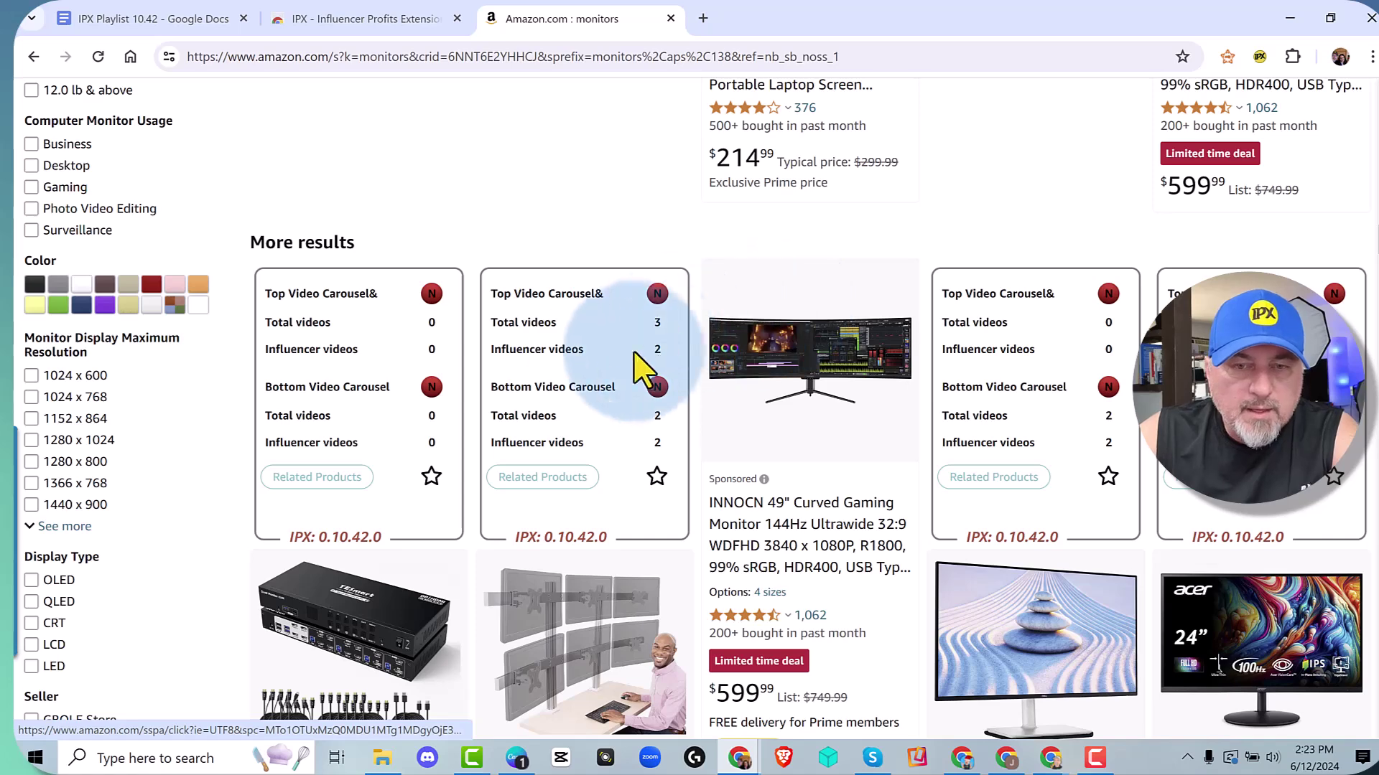
scroll(583, 355, "down", 2)
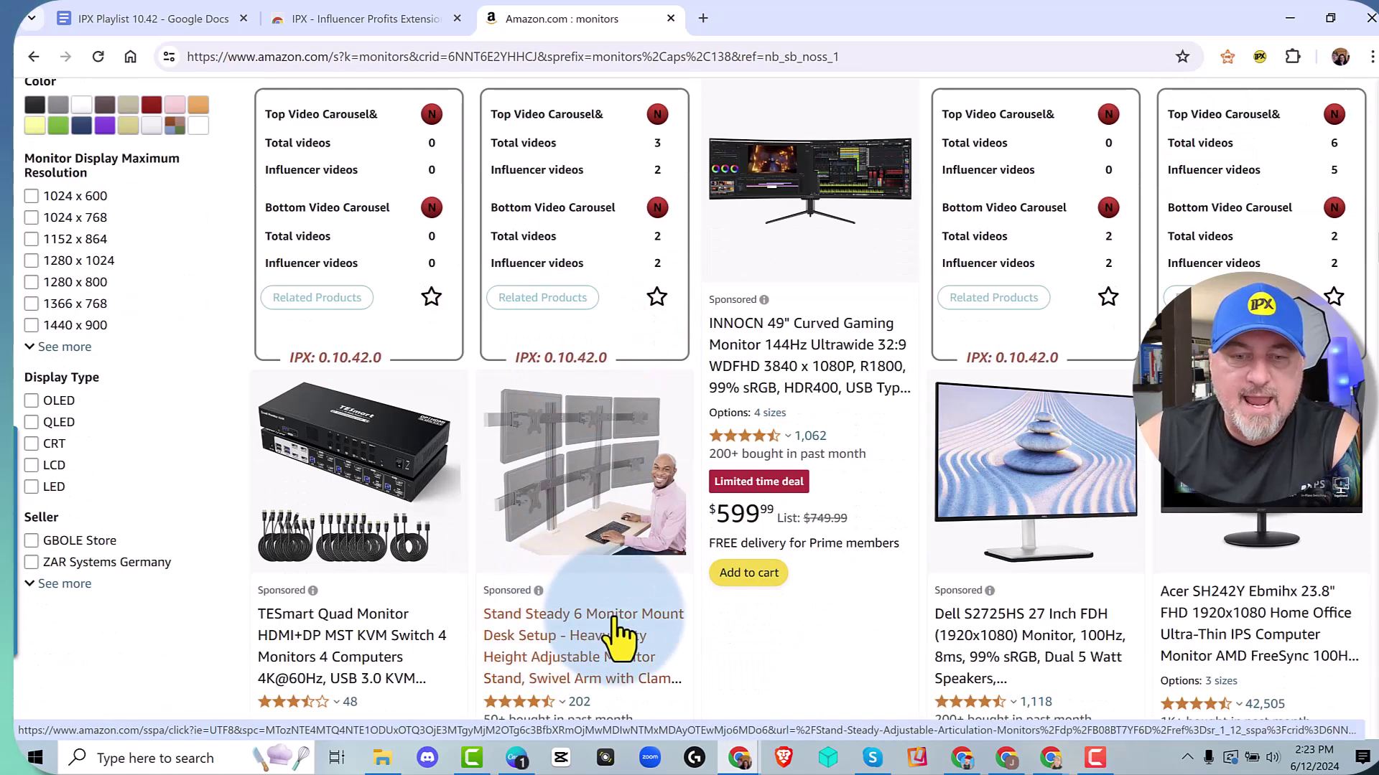
scroll(607, 633, "up", 2)
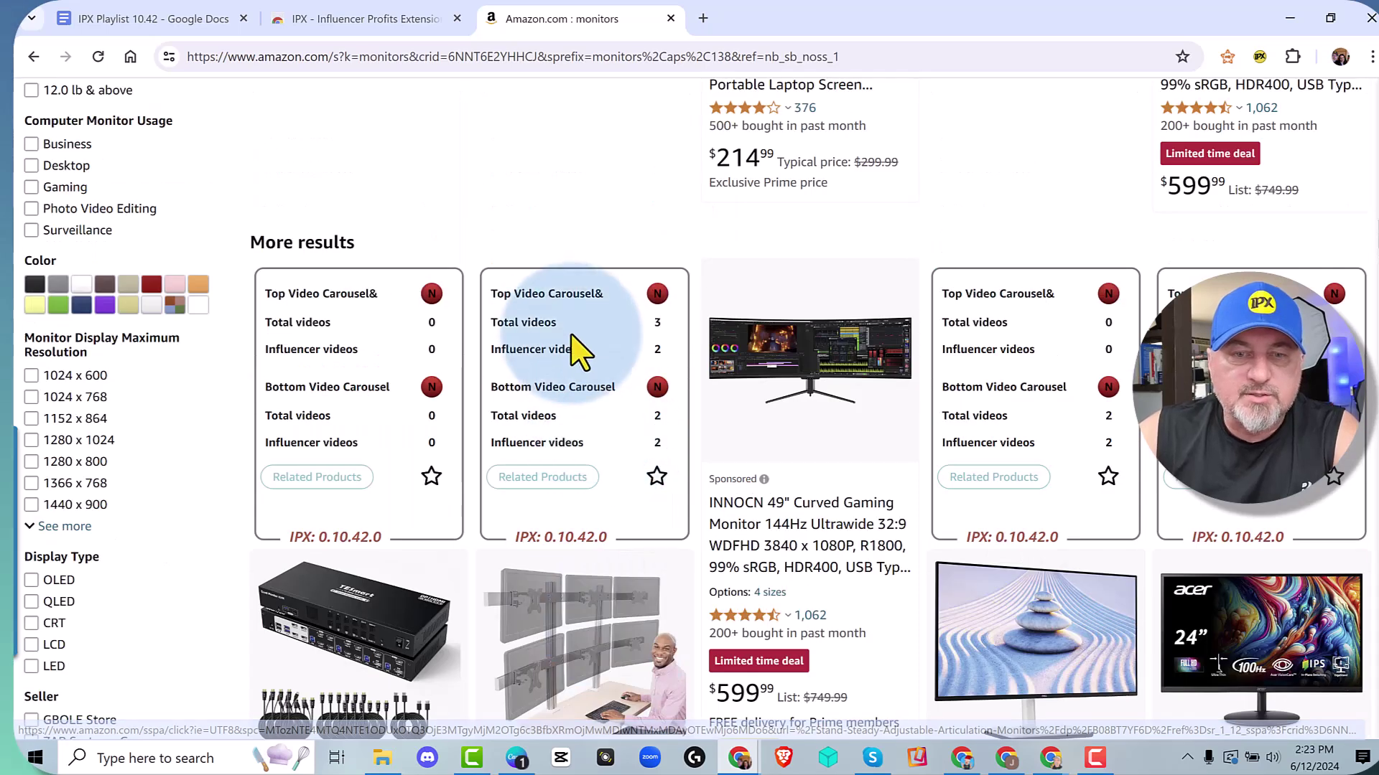
left_click_drag(563, 321, 490, 323)
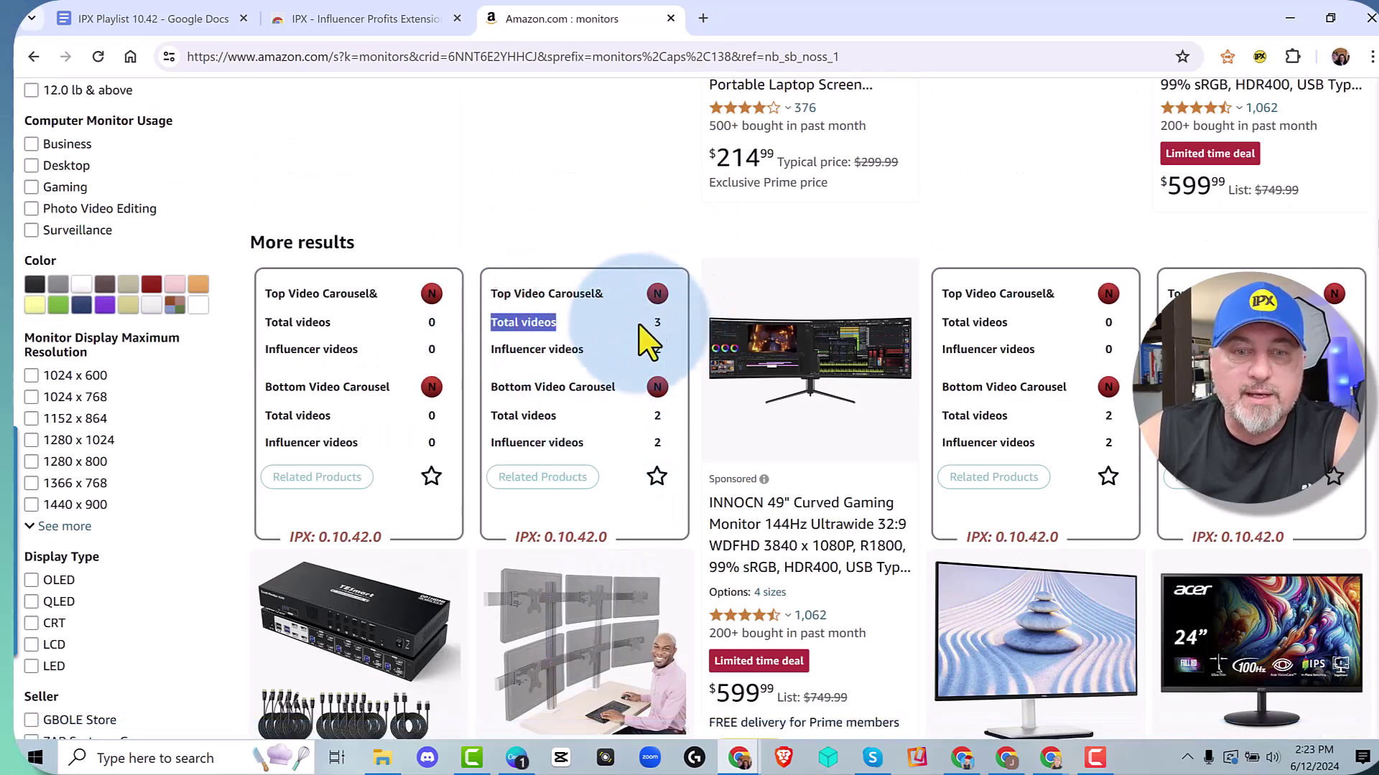
double_click(657, 349)
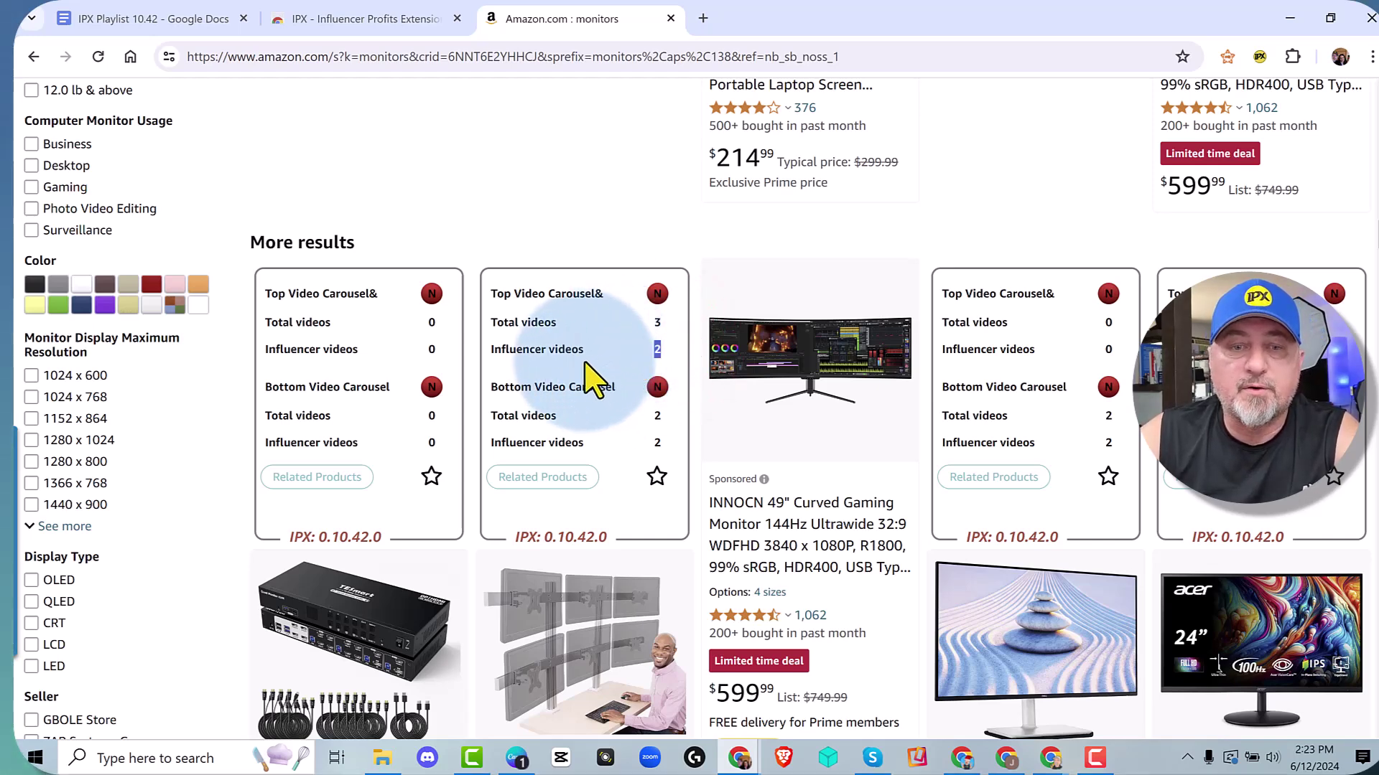
- Save the Stand Steady 6 Monitor Mount as a favorite and open the IPX saved products list
left_click(657, 476)
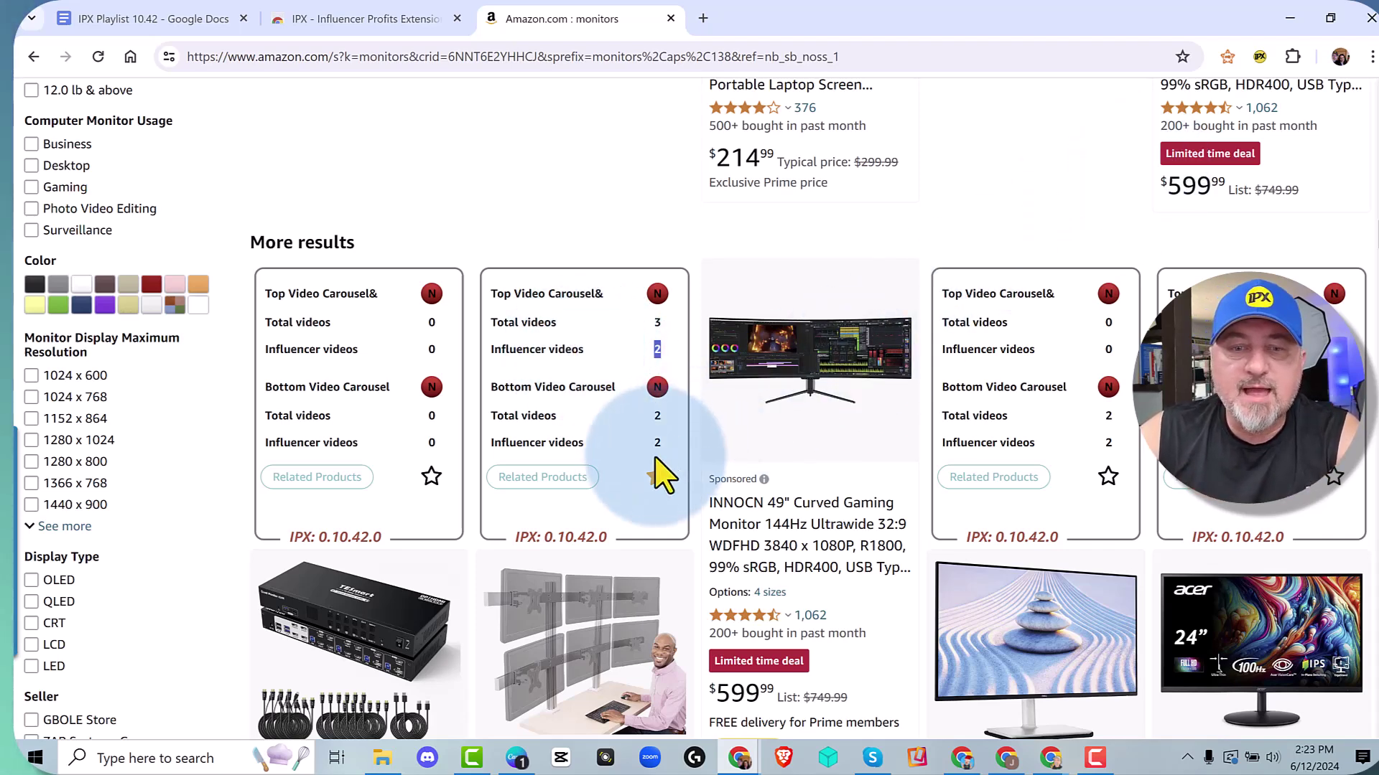
left_click(1260, 57)
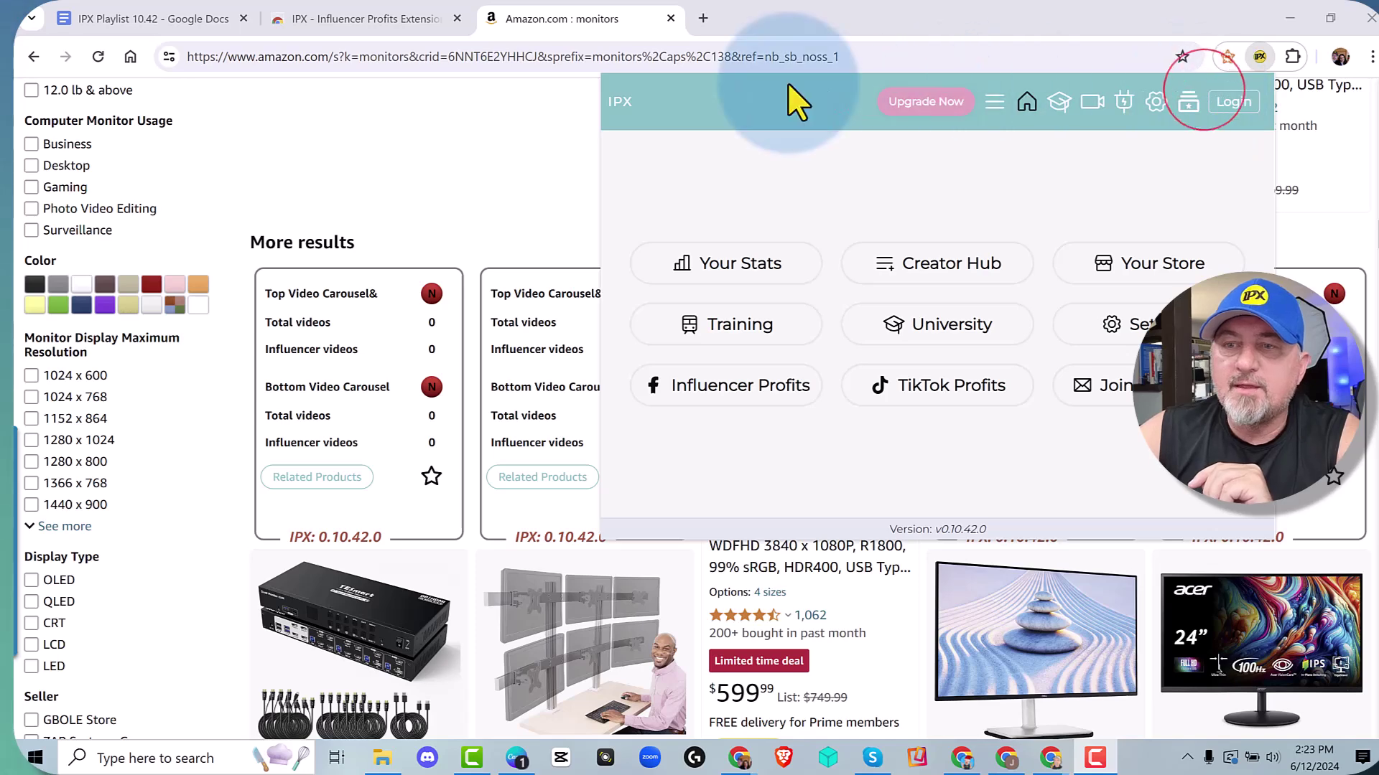
left_click(1188, 103)
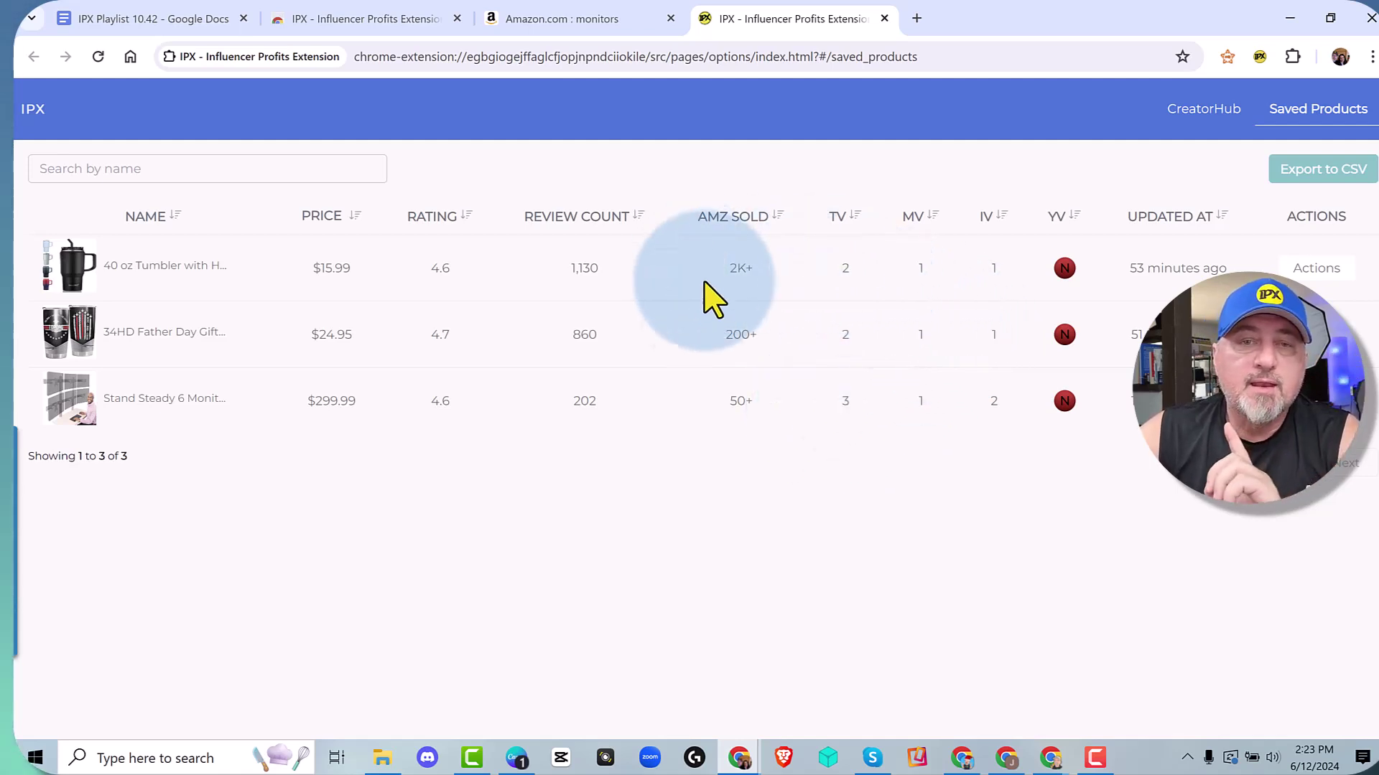
- Return to the monitor results and open the related products list for the SAMSUNG 27" T35F monitor
left_click(575, 19)
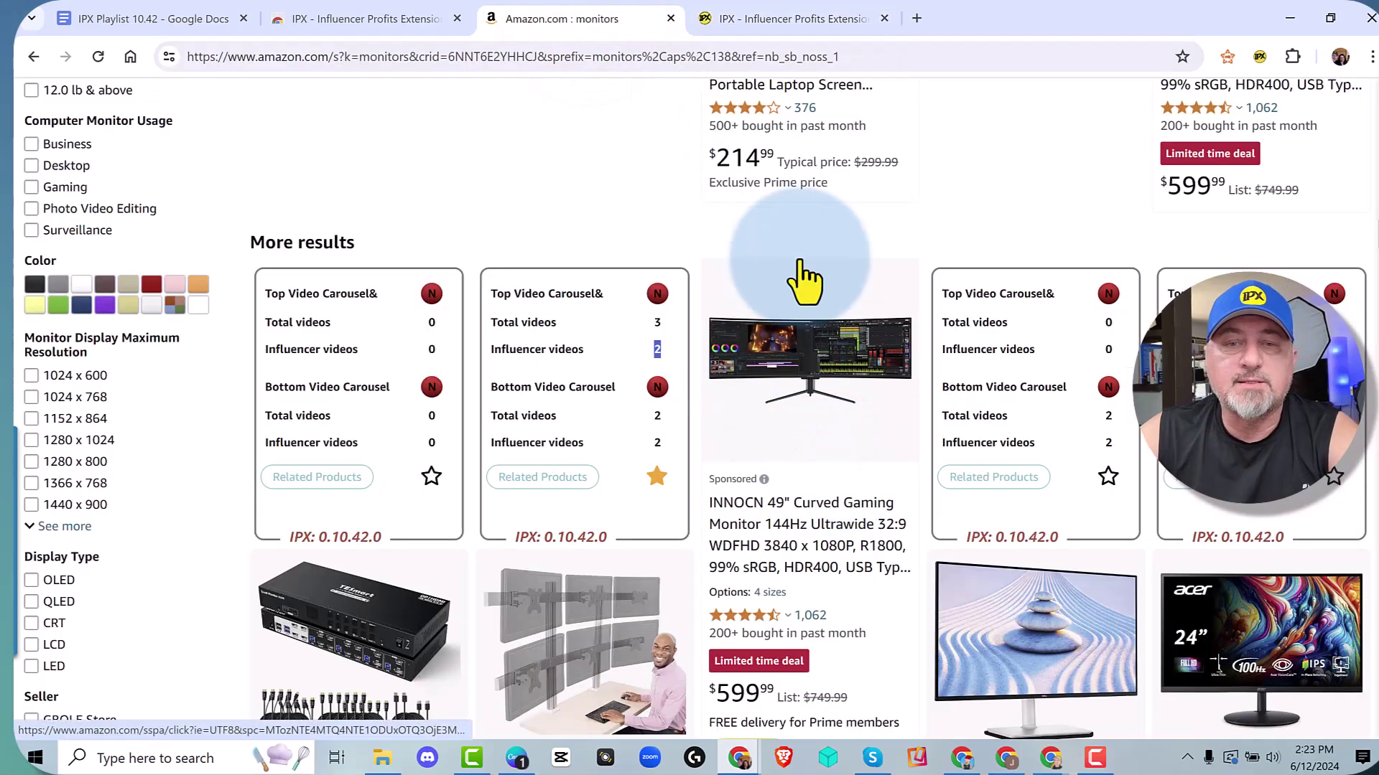
scroll(825, 288, "down", 5)
scroll(826, 282, "down", 8)
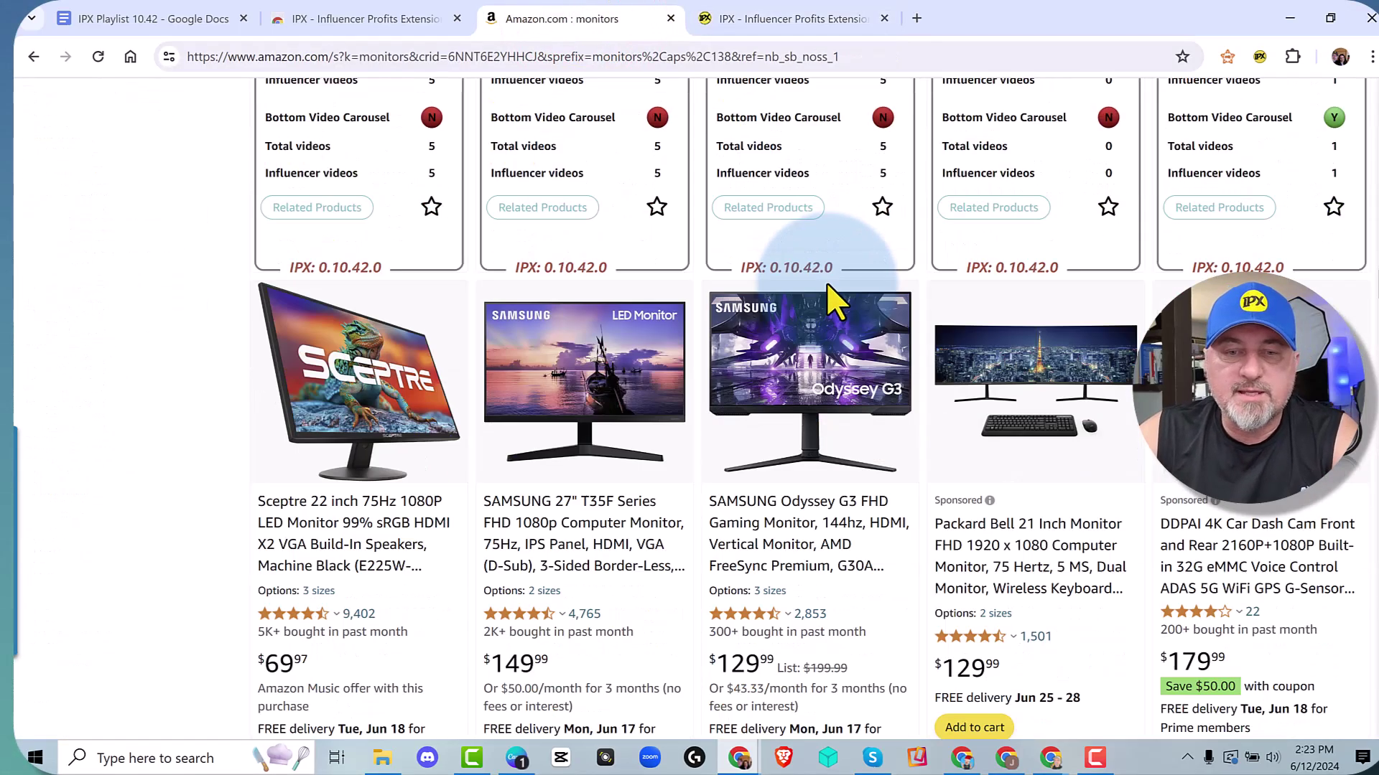
scroll(826, 294, "up", 3)
left_click(336, 478)
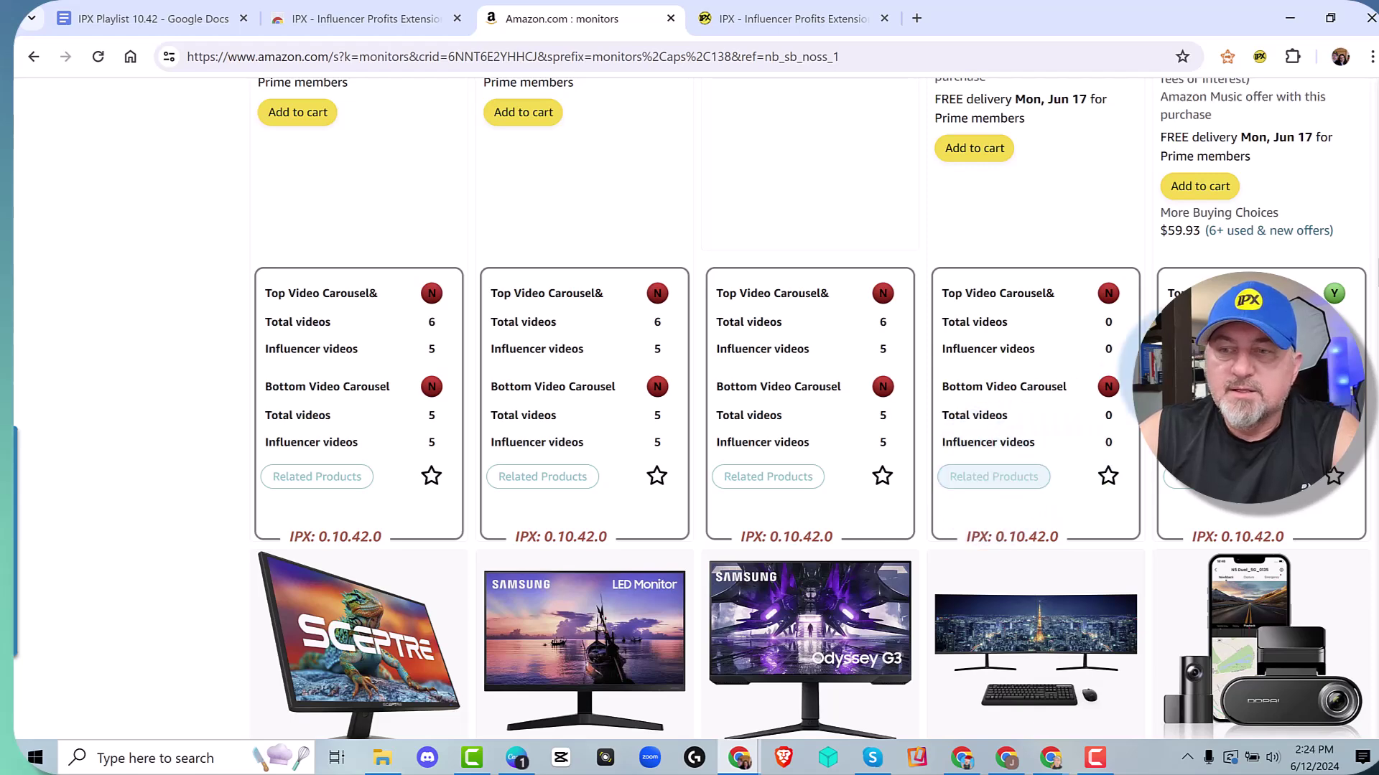
left_click(546, 480)
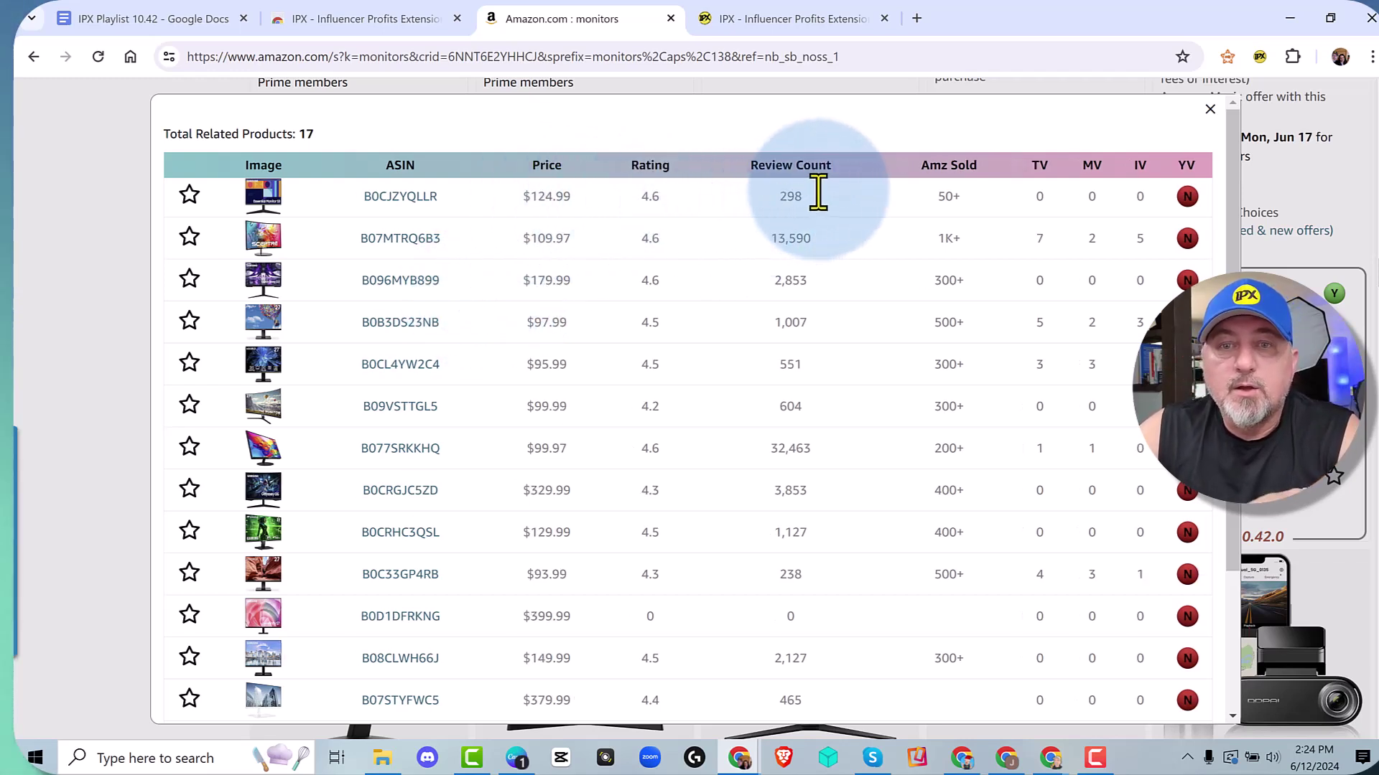
- Examine the review count, Amazon sold and total videos columns in the related products list
left_click_drag(821, 198, 774, 210)
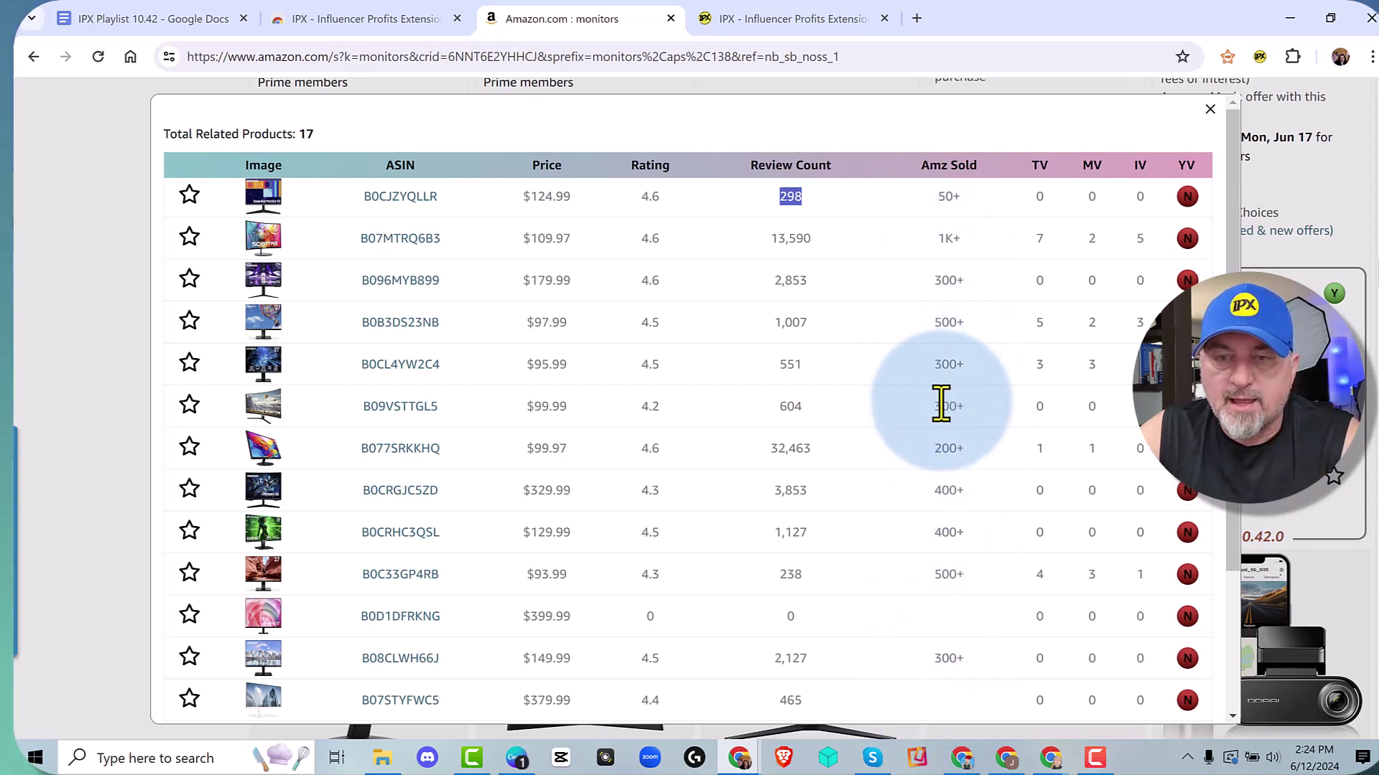
left_click_drag(965, 322, 935, 323)
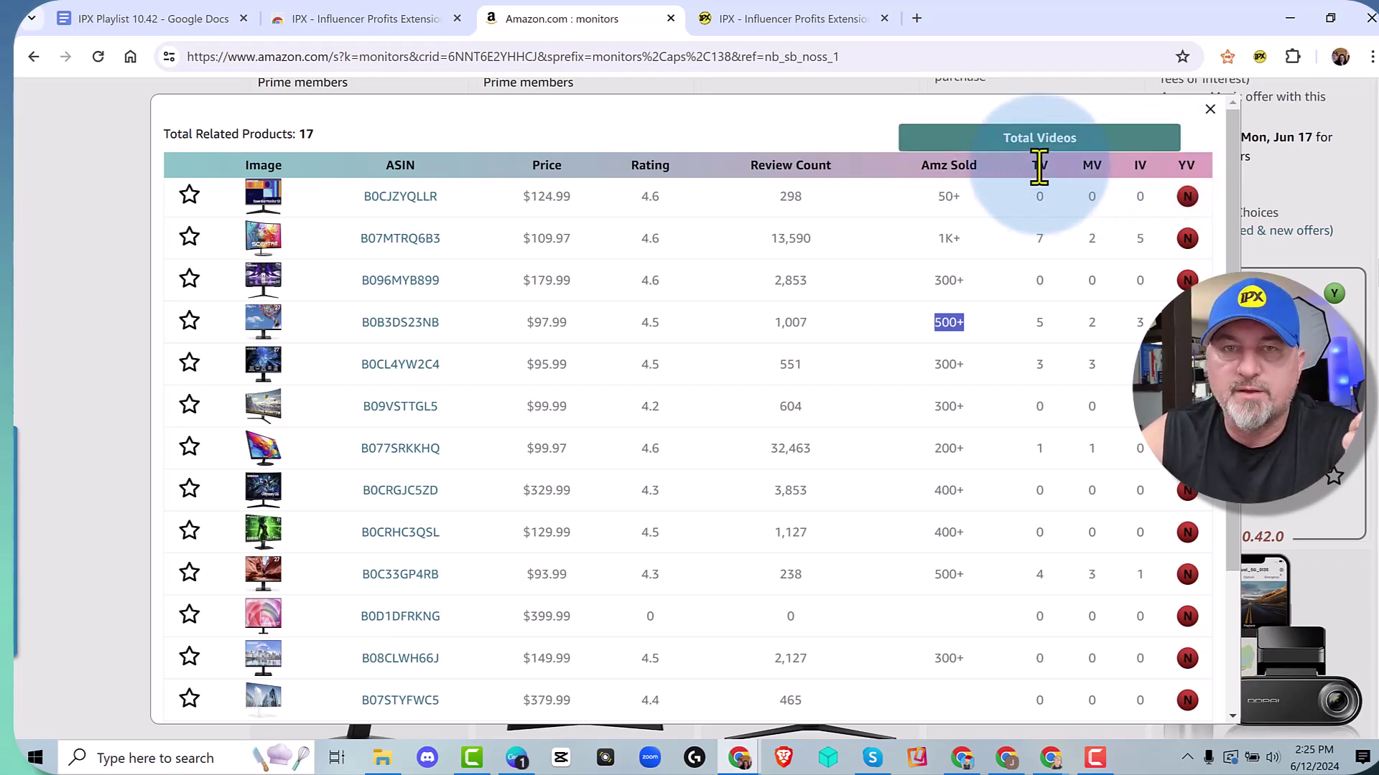
left_click(1039, 327)
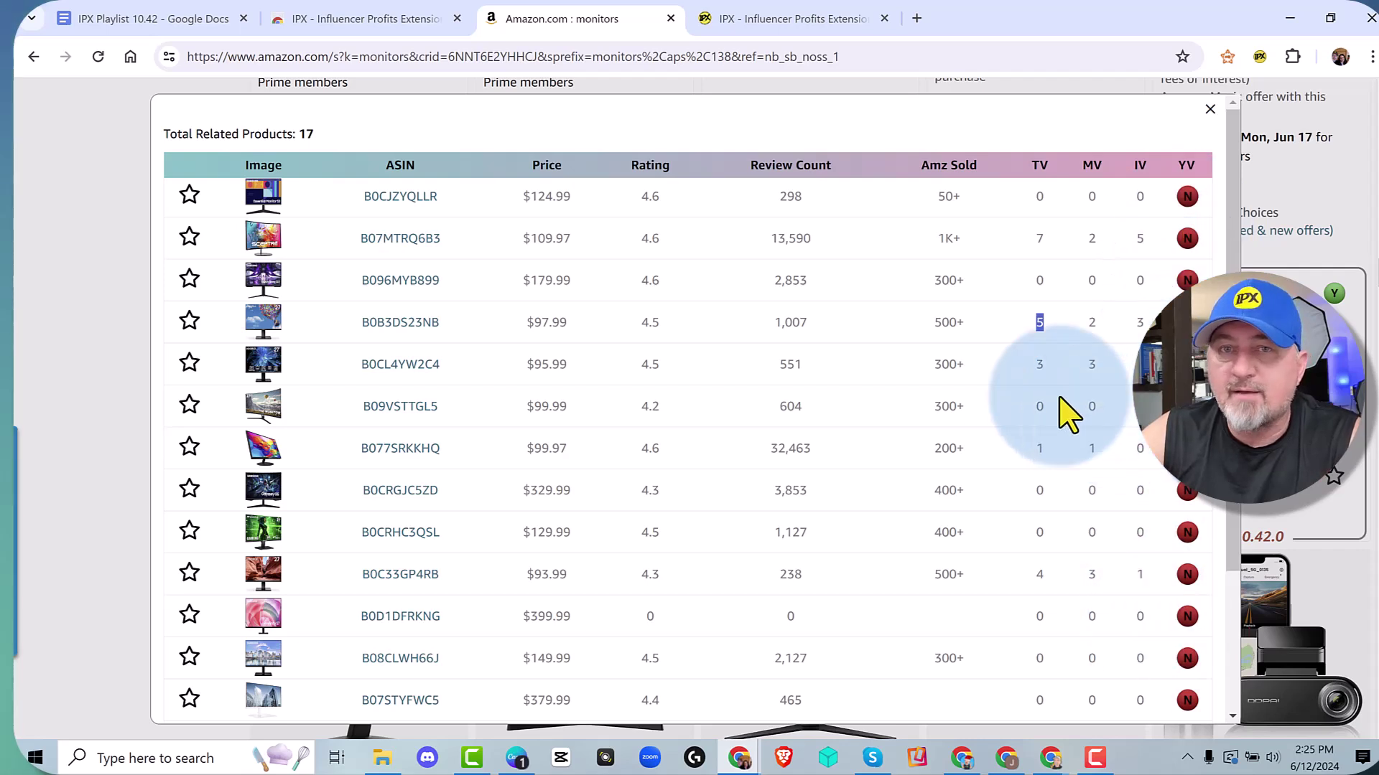
left_click(1065, 323)
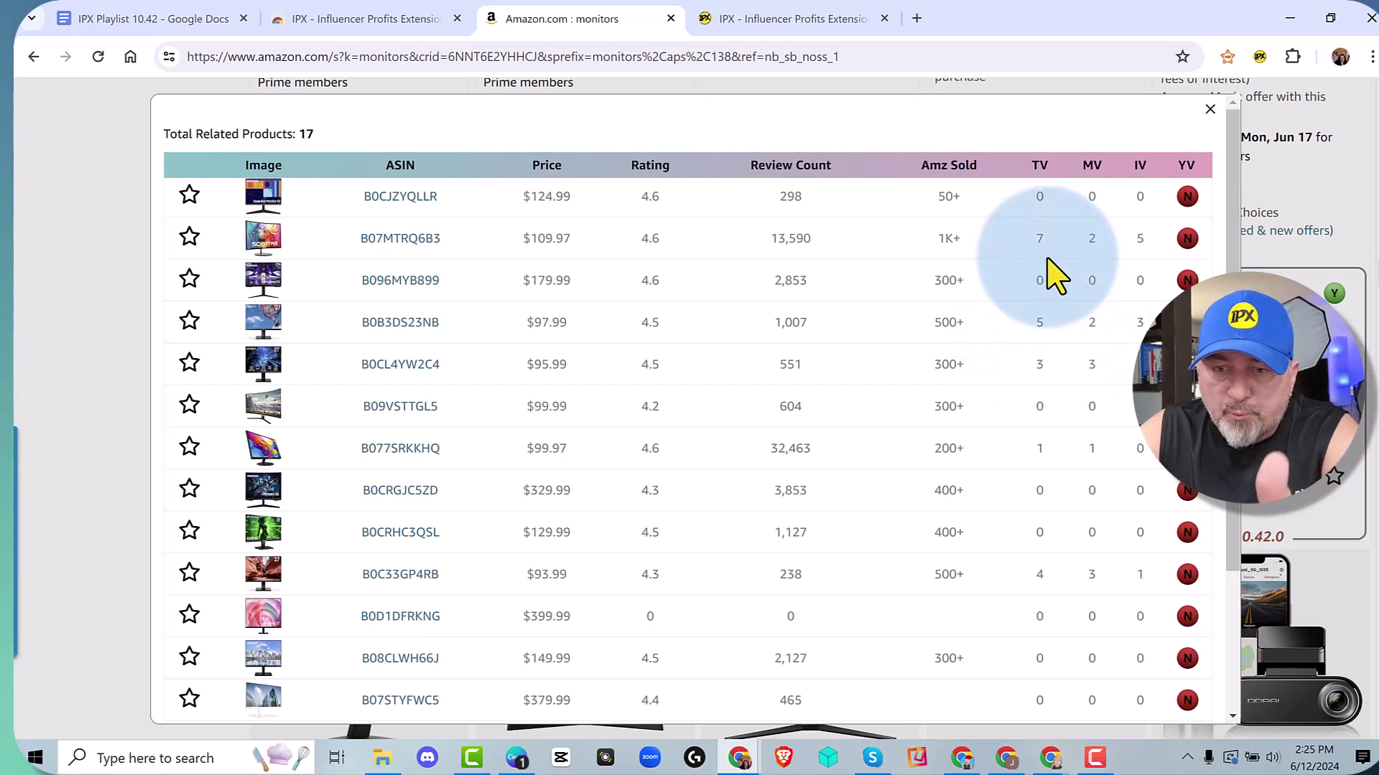
- Compare the sales and the total, merchant and influencer video counts of related products B077SRKKHQ and B0CL4YW2C4
double_click(1040, 449)
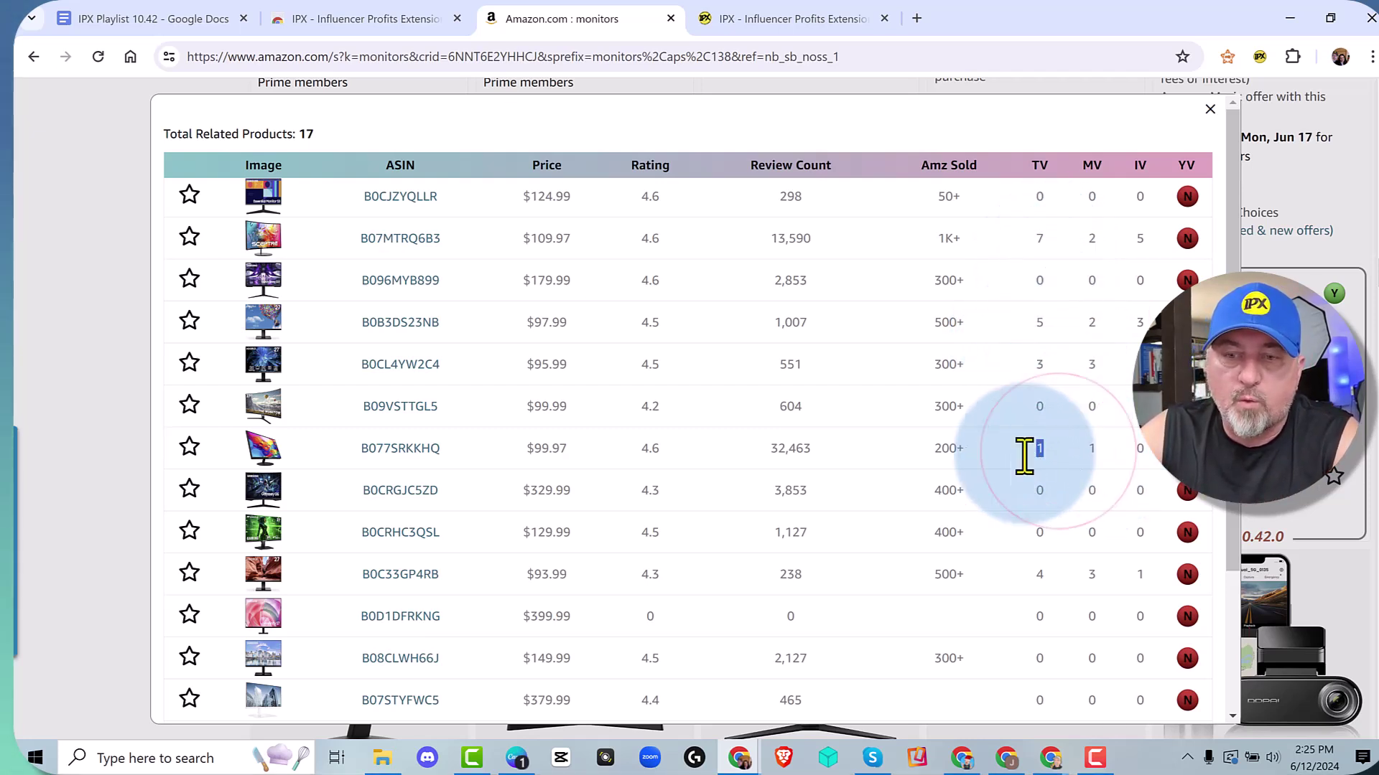
double_click(938, 454)
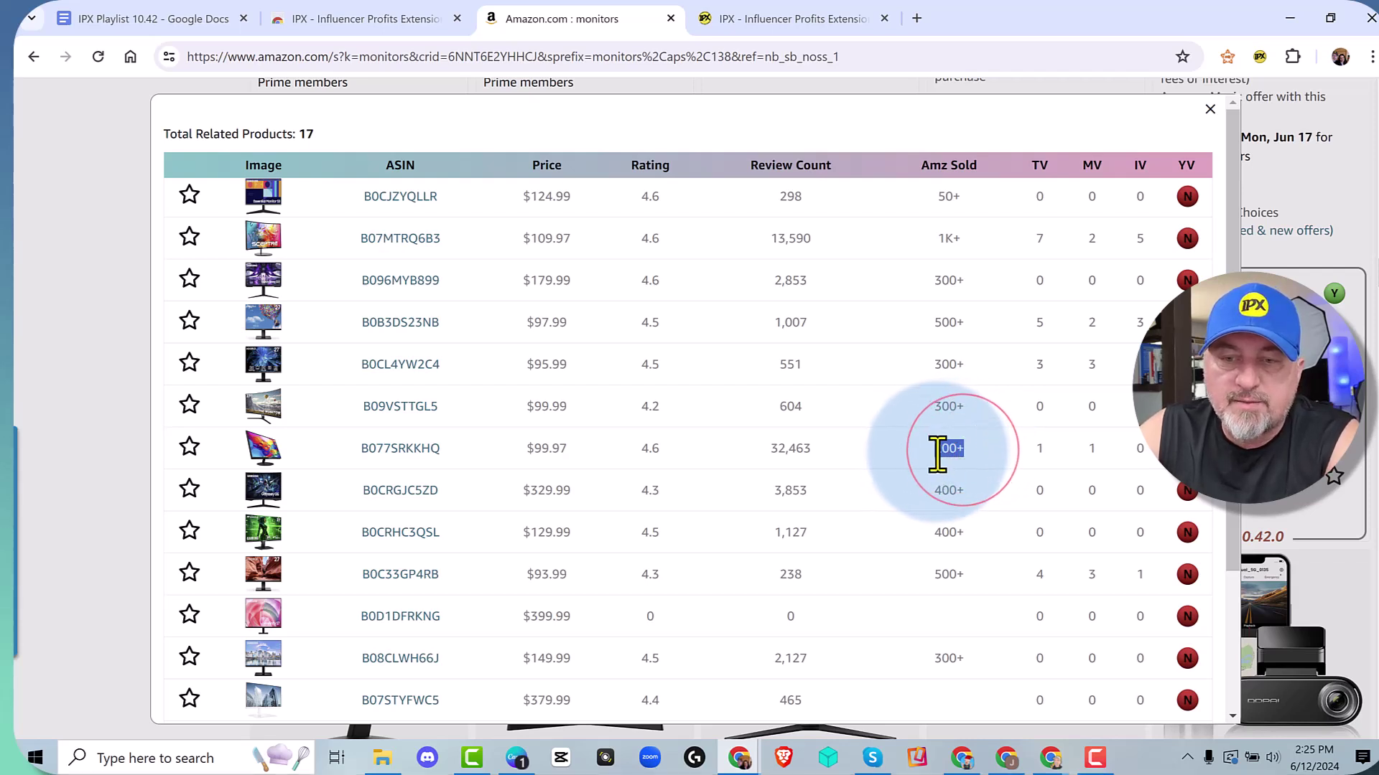
double_click(1041, 450)
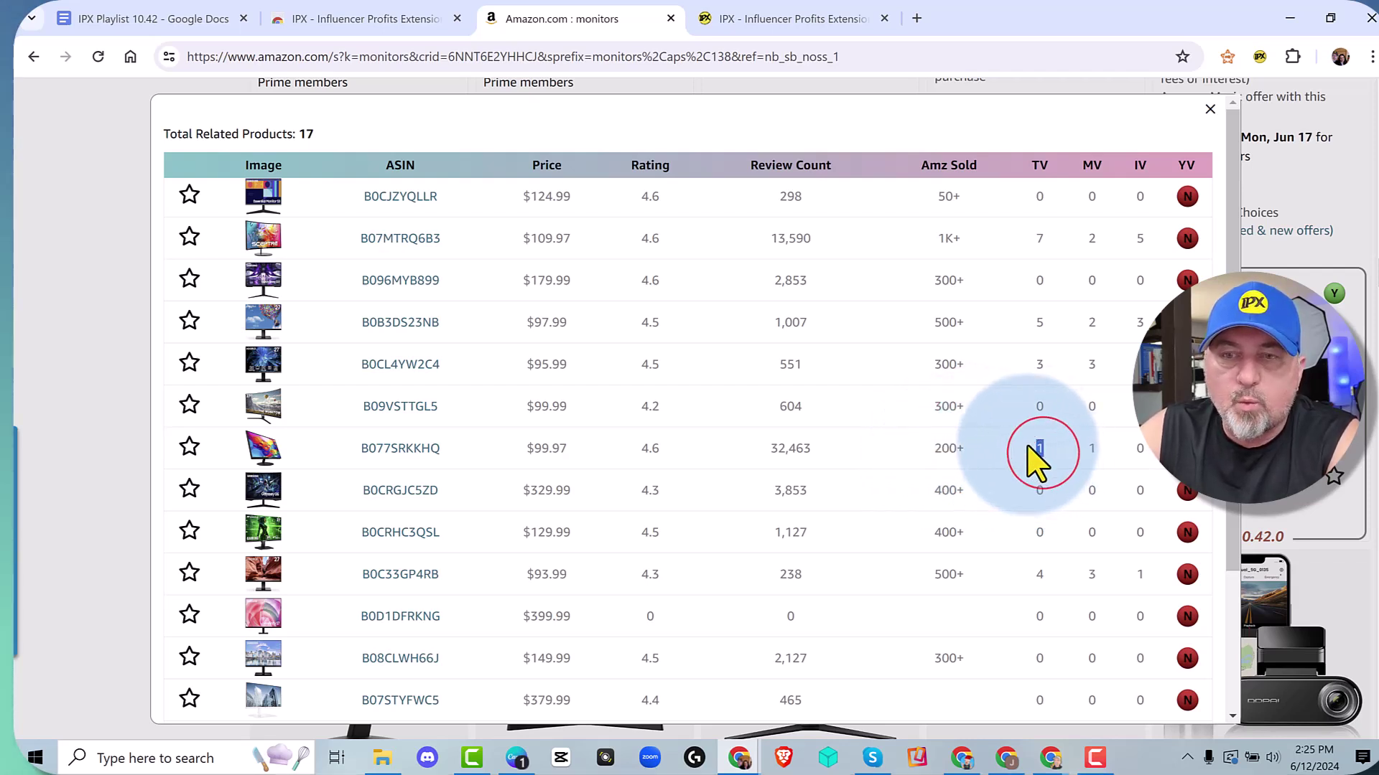
double_click(1091, 448)
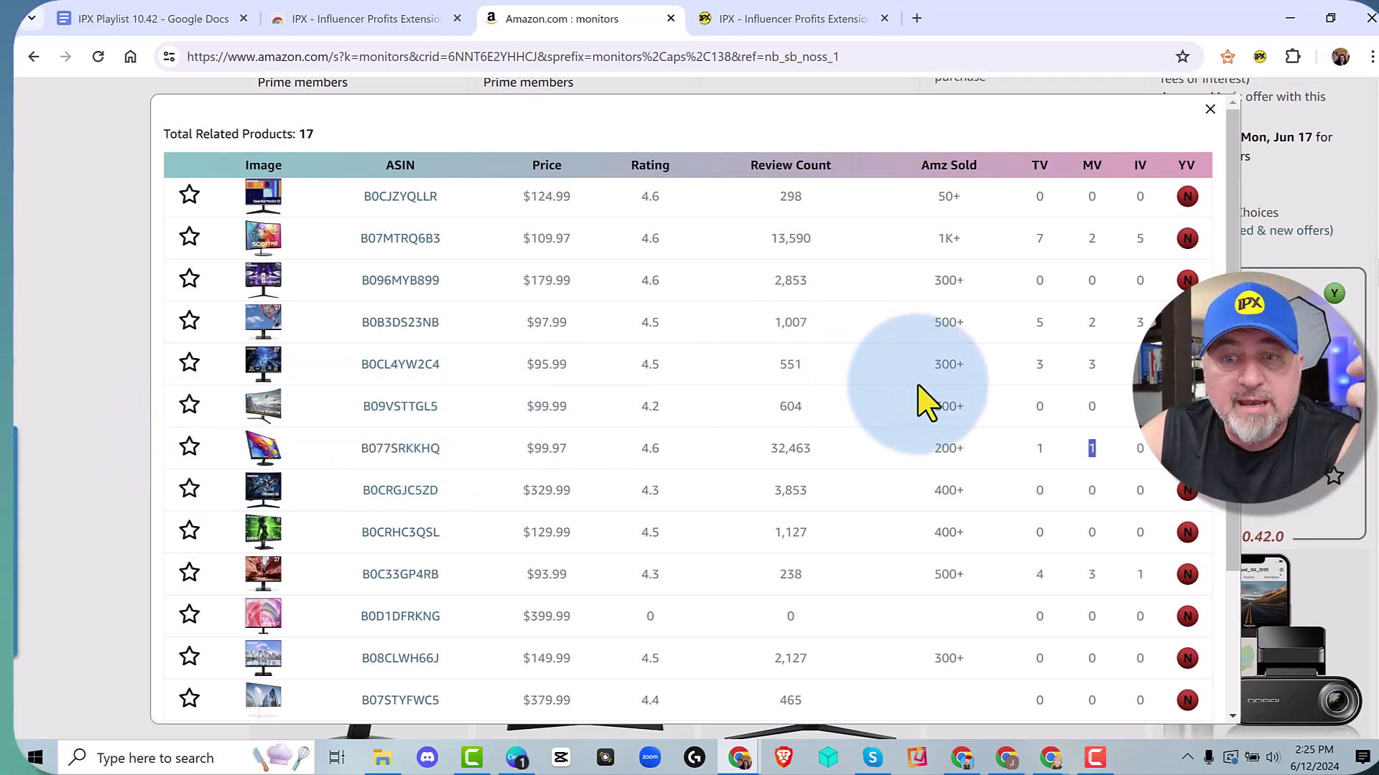
double_click(1040, 365)
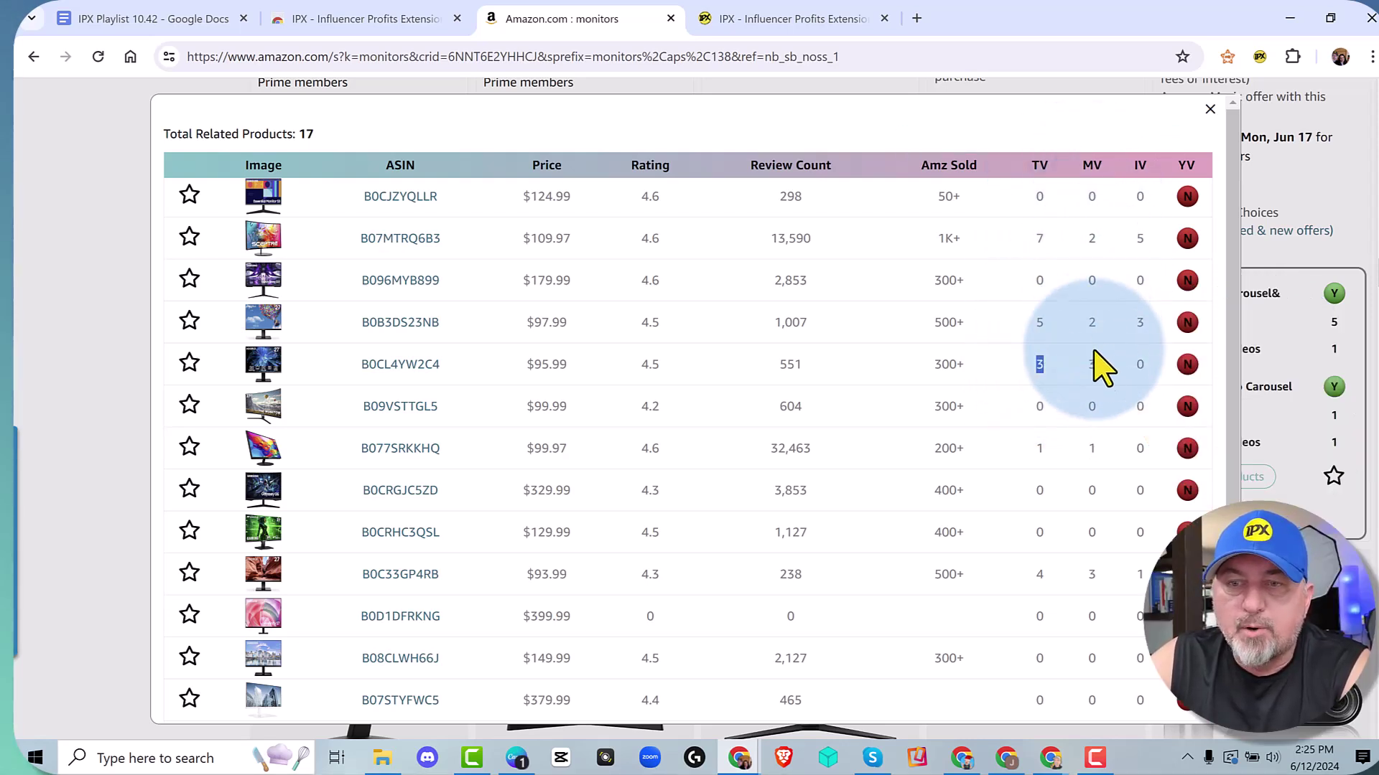
double_click(1092, 364)
double_click(1140, 364)
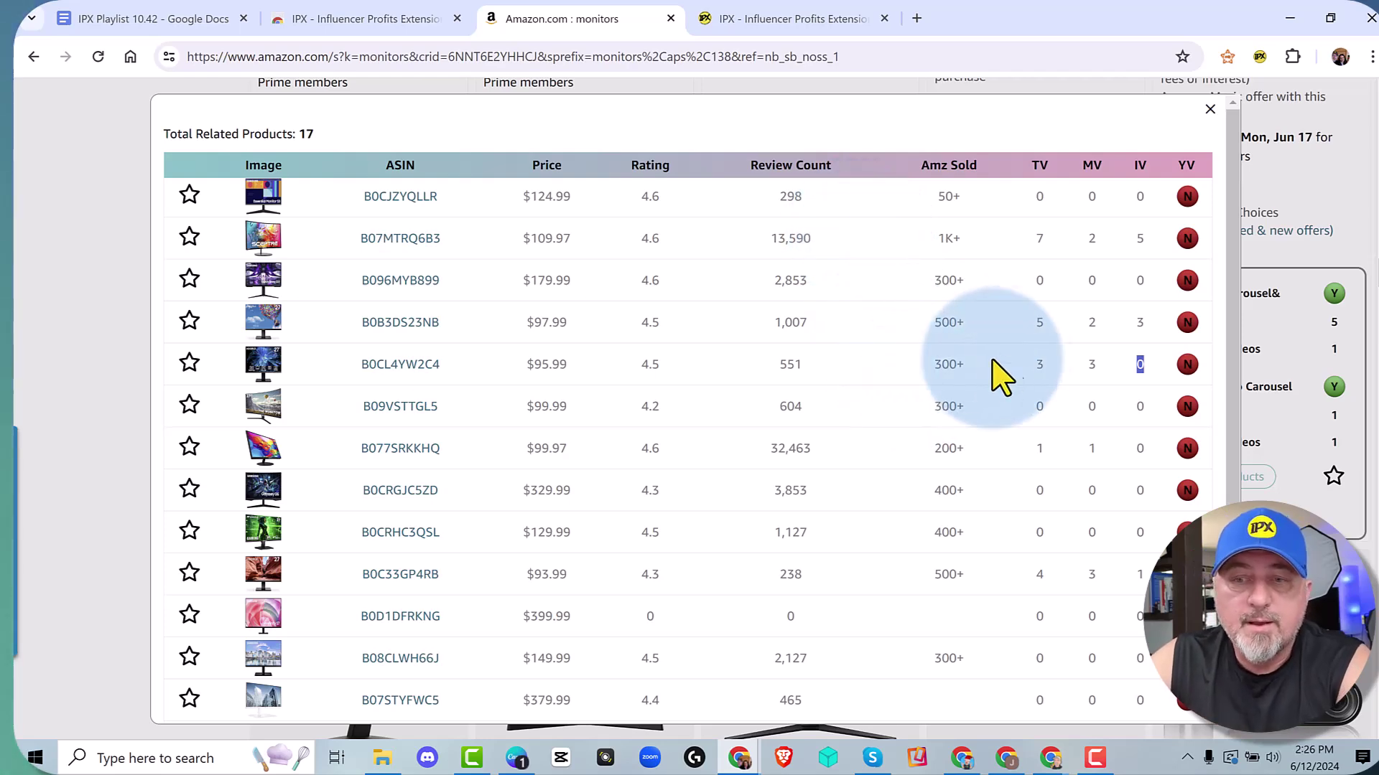
- Check the sales and video counts of related products B0CMGH4P58 and B0CV3DQQ8X near the end of the list
scroll(825, 385, "down", 3)
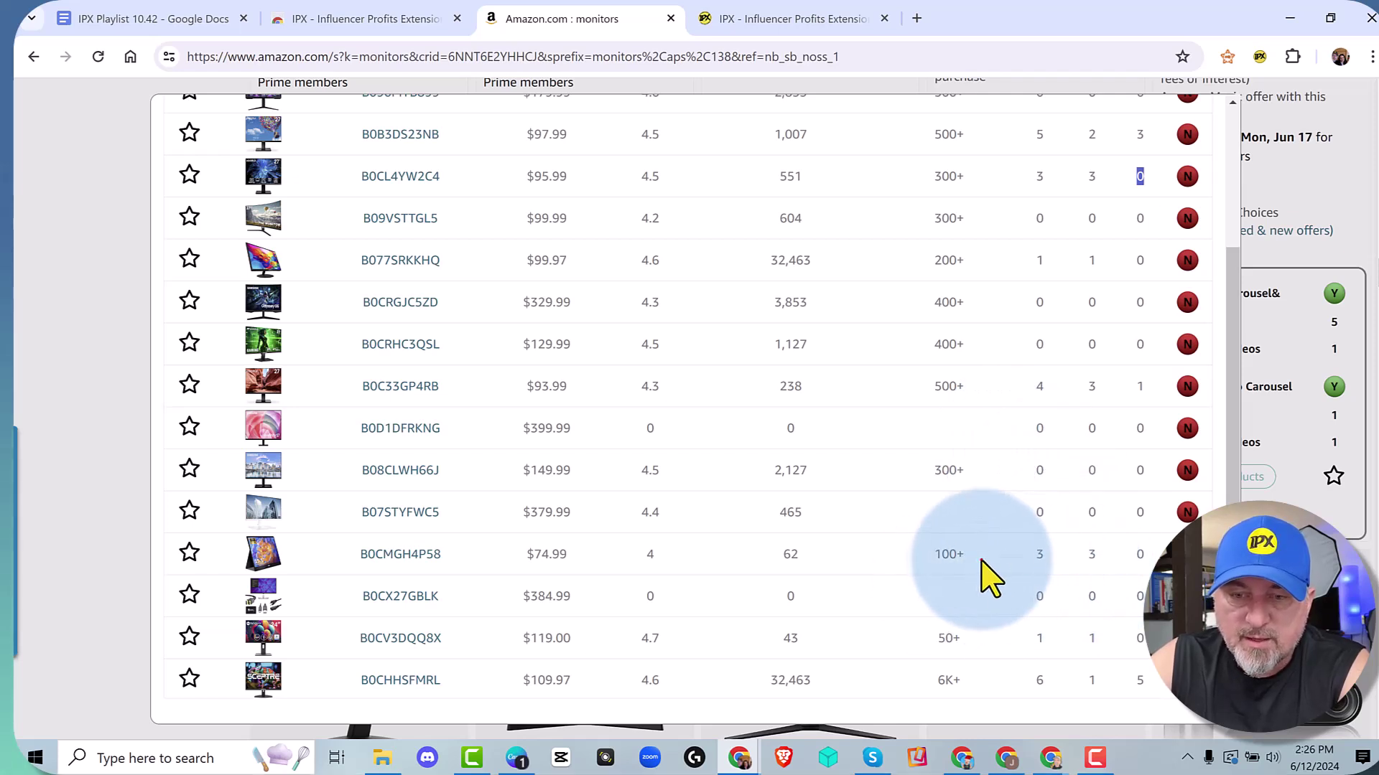
double_click(934, 559)
double_click(1039, 559)
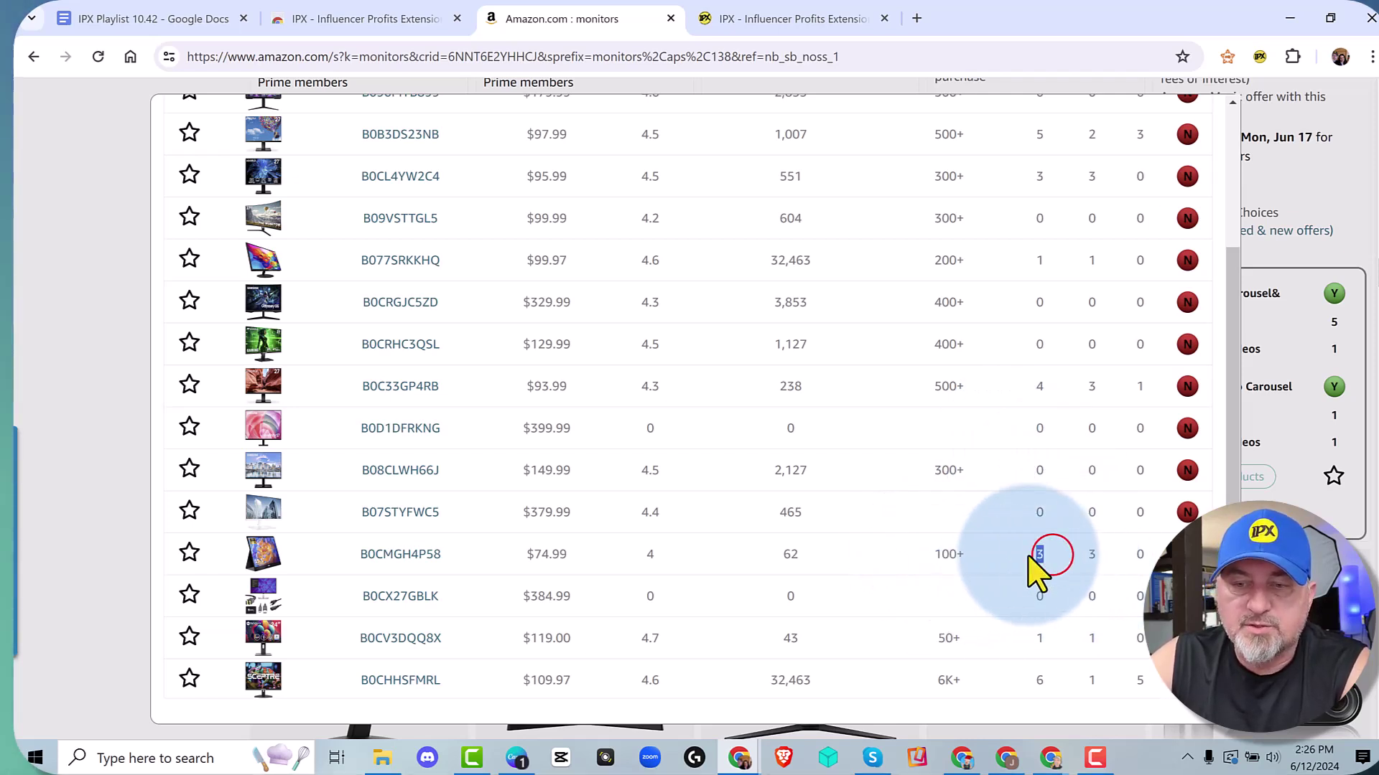
double_click(1139, 554)
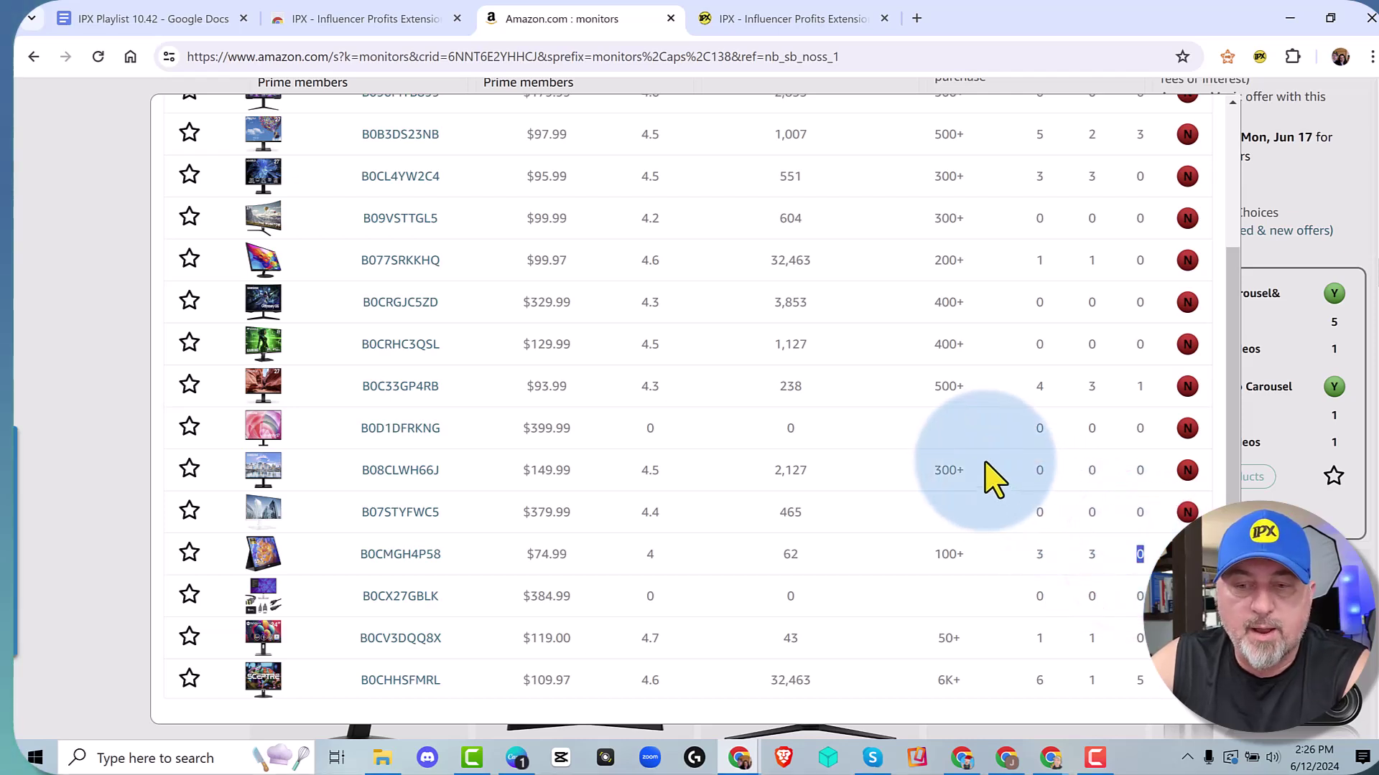
double_click(1040, 641)
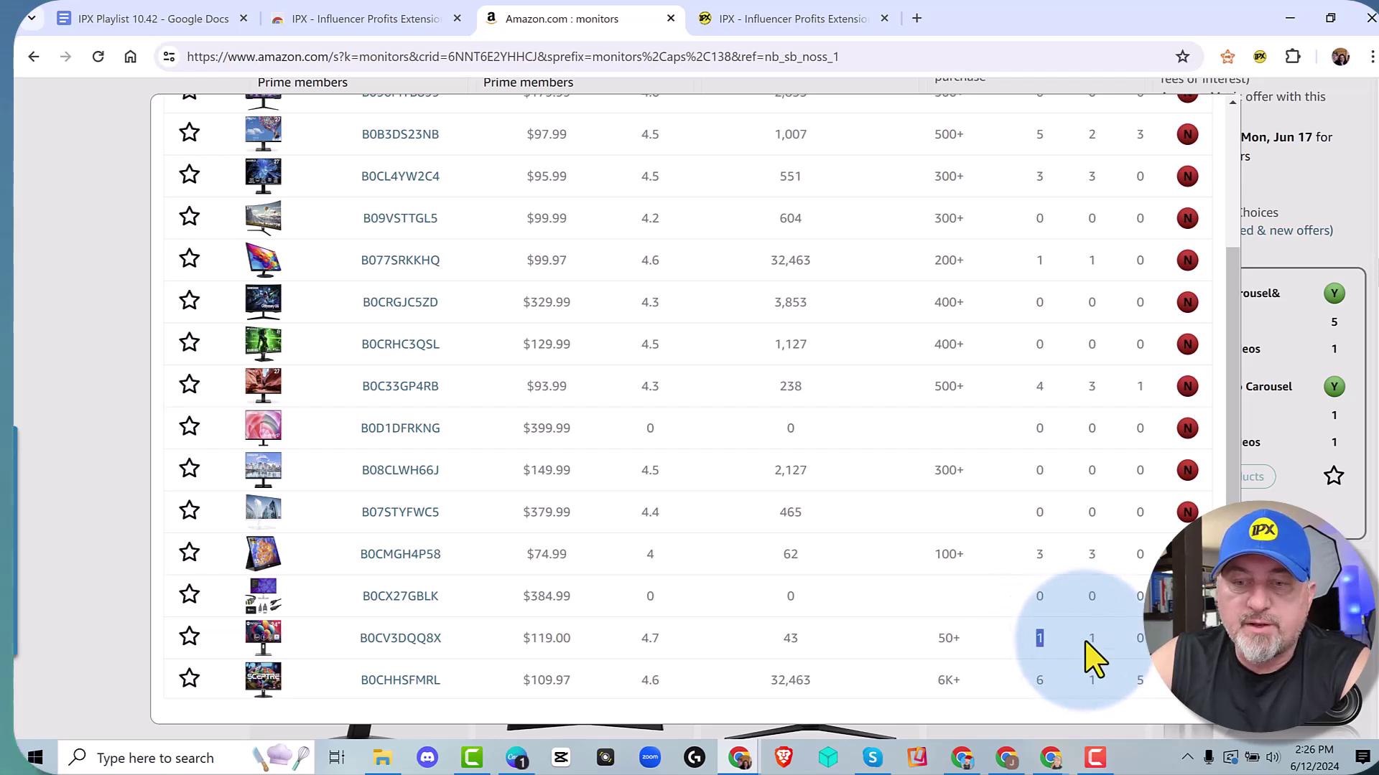
left_click_drag(1144, 638, 917, 645)
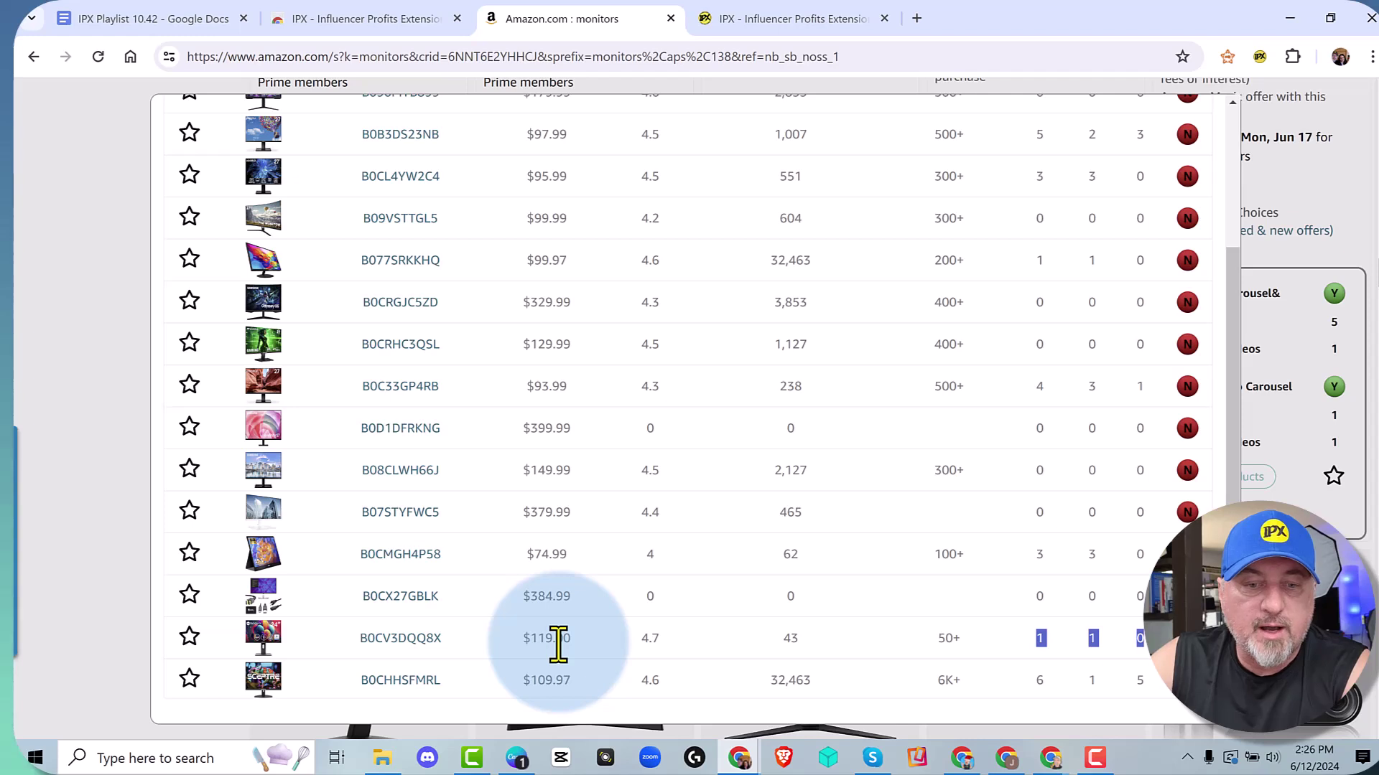